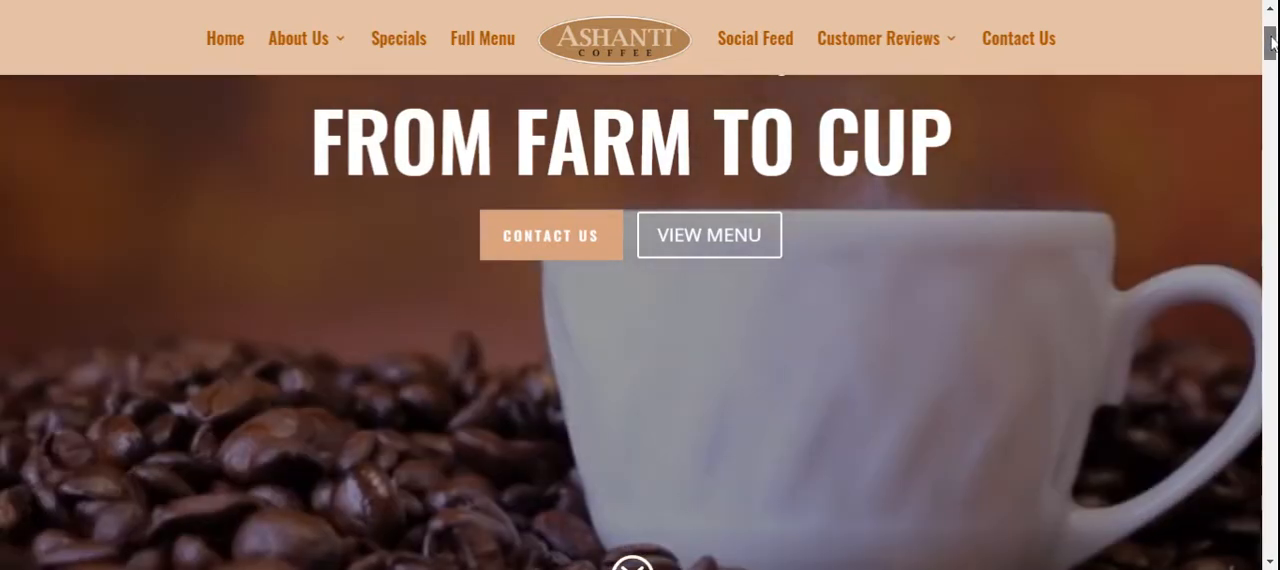
Look over the home page down to the Current Specials section and enable the visual builder
{"action": "left_click_drag", "start_coordinate": [1272, 40], "coordinate": [1270, 537]}
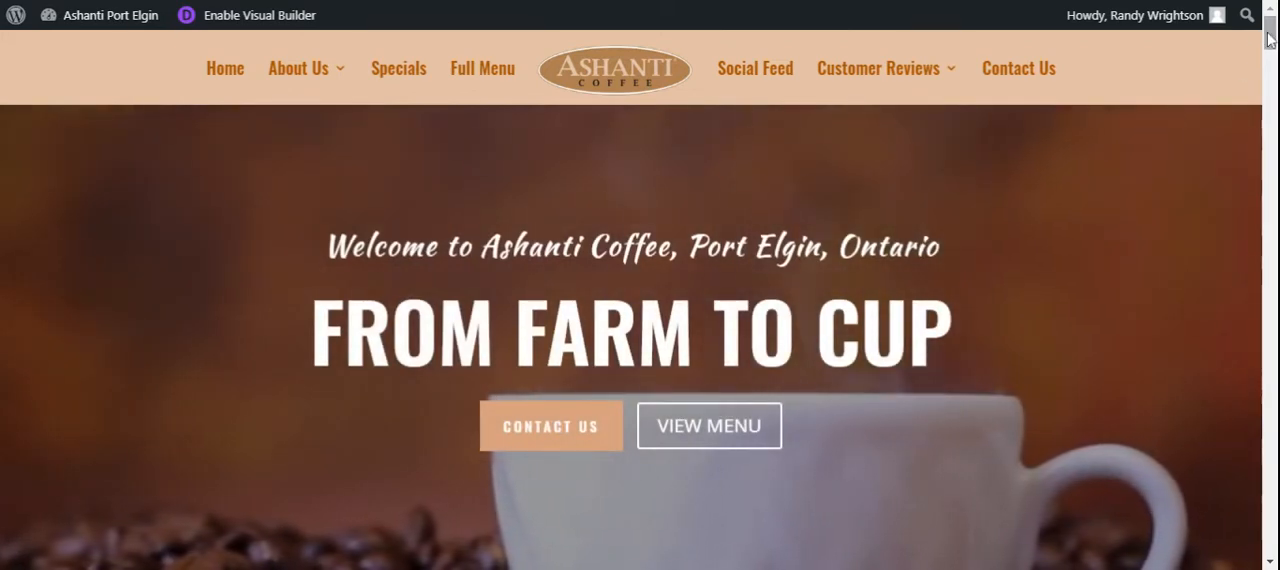
{"action": "left_click_drag", "start_coordinate": [1271, 40], "coordinate": [1271, 41]}
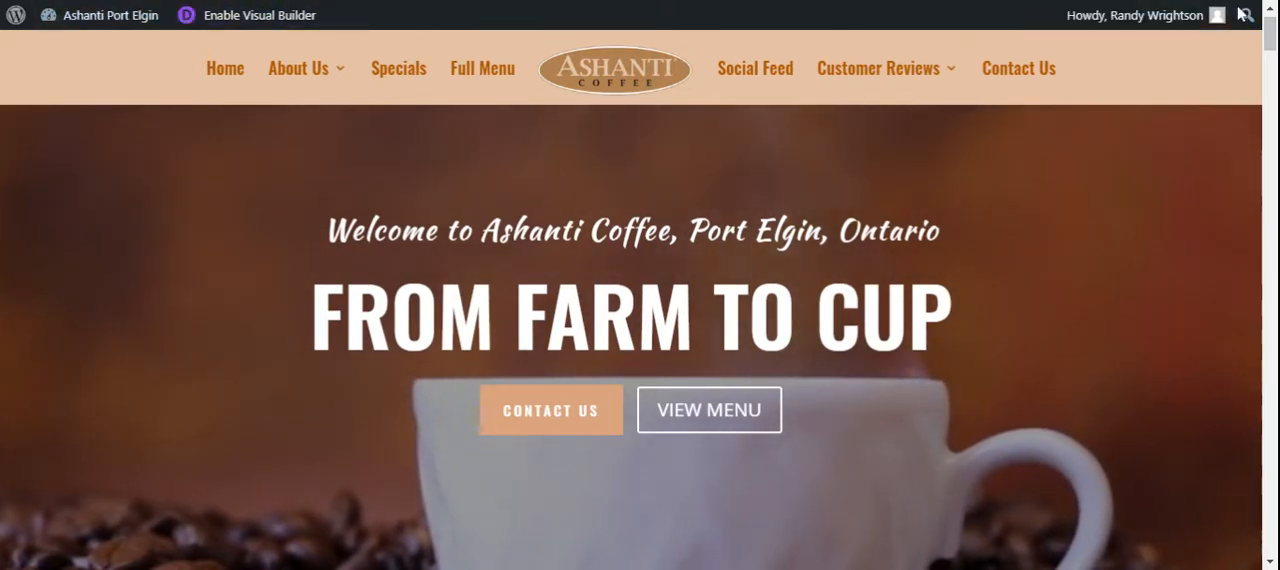
{"action": "mouse_move", "coordinate": [1137, 15]}
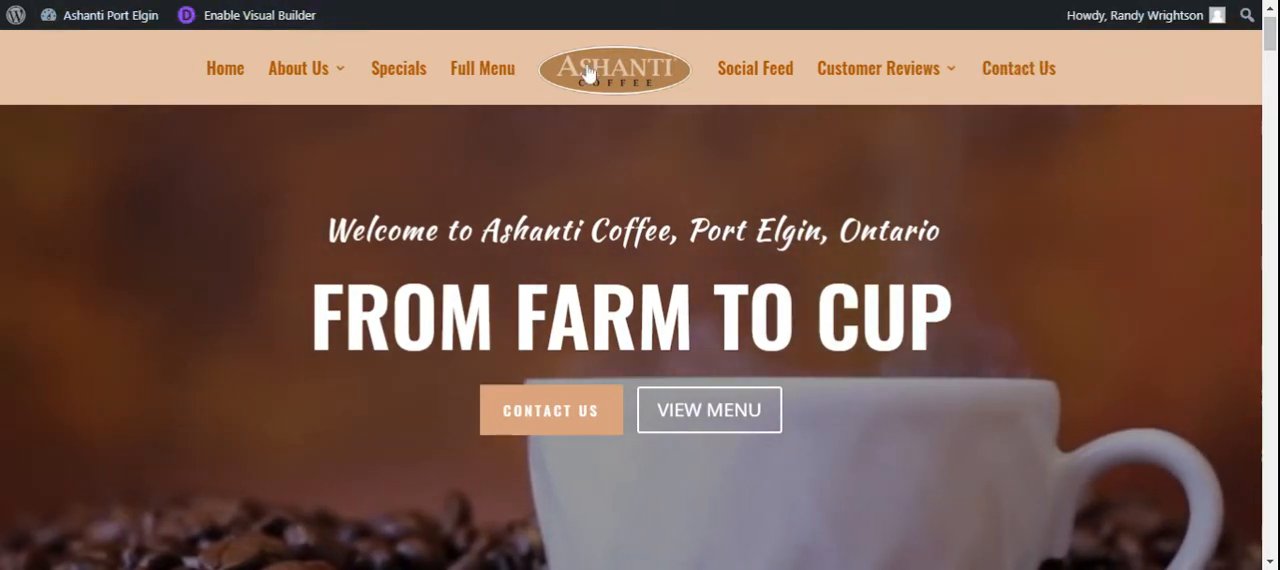
{"action": "left_click_drag", "start_coordinate": [1271, 38], "coordinate": [1273, 76]}
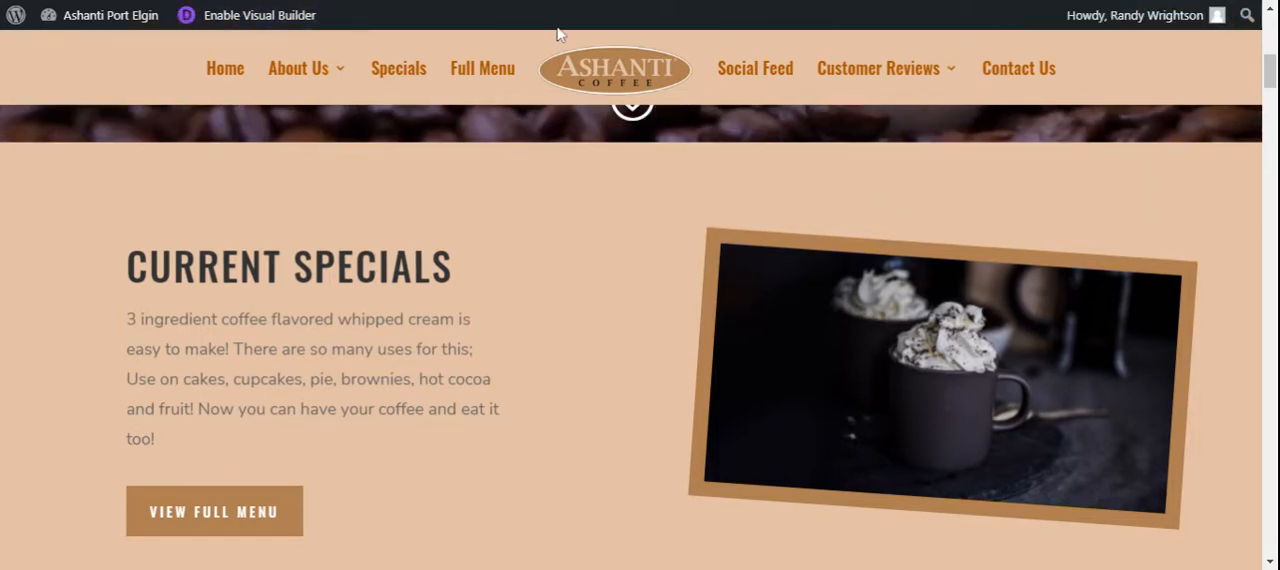
{"action": "left_click", "coordinate": [268, 24]}
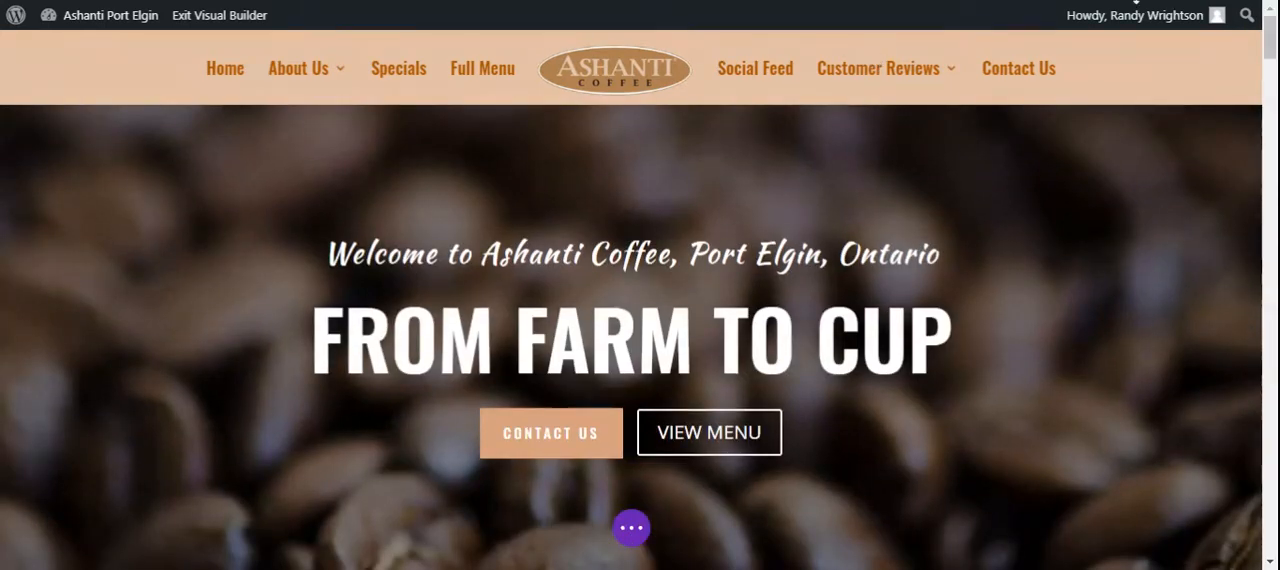
Insert "TODAY'S" near the start of the Current Specials heading and remove the leading letter "C"
{"action": "left_click_drag", "start_coordinate": [1272, 40], "coordinate": [1271, 90]}
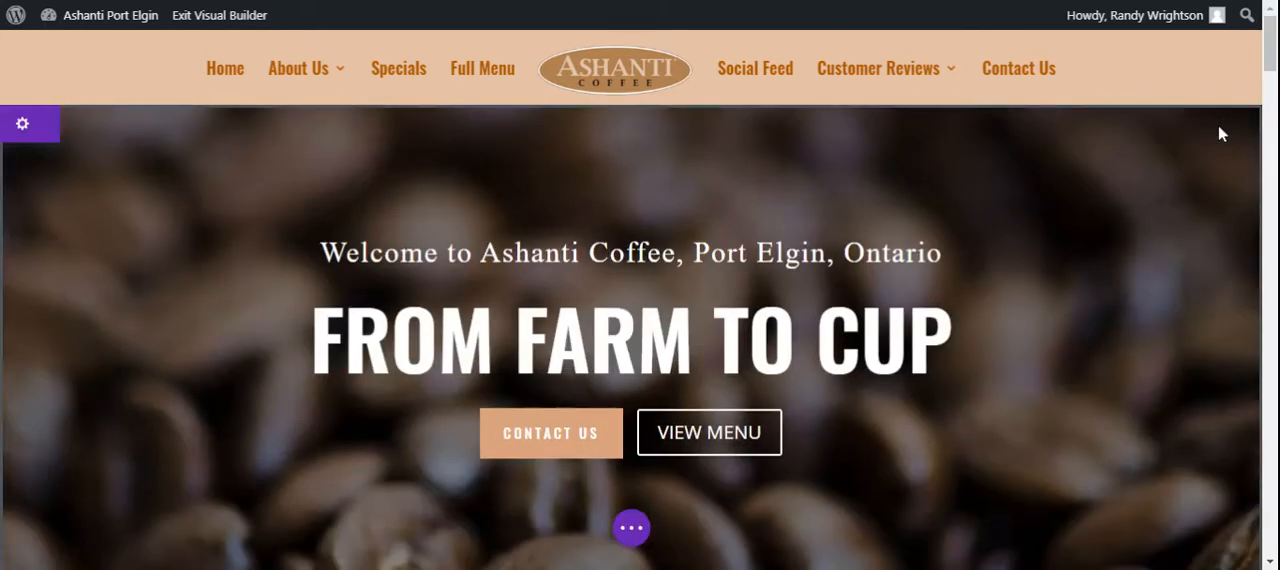
{"action": "scroll", "coordinate": [1155, 68], "scroll_direction": "down", "scroll_amount": 5}
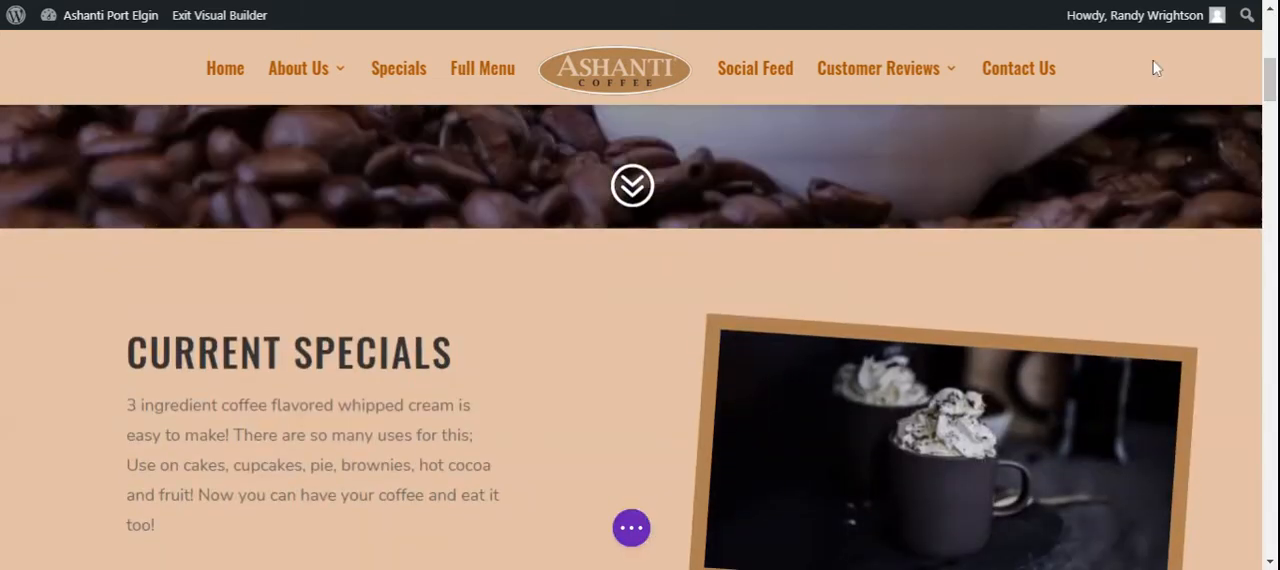
{"action": "left_click", "coordinate": [149, 352]}
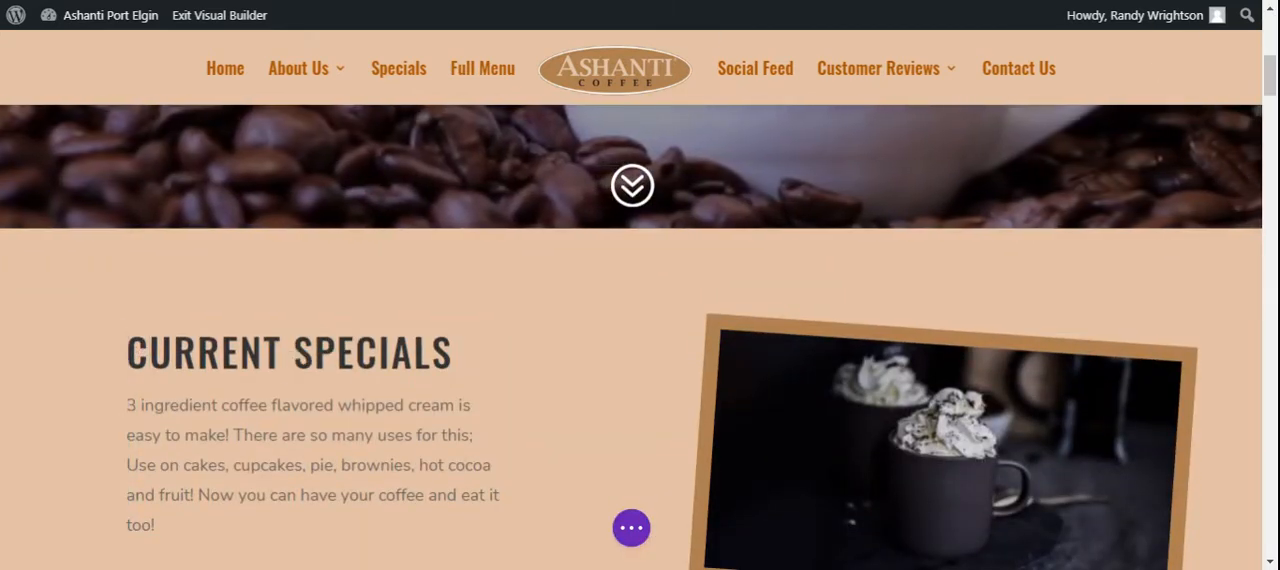
{"action": "type", "text": "TODAY"}
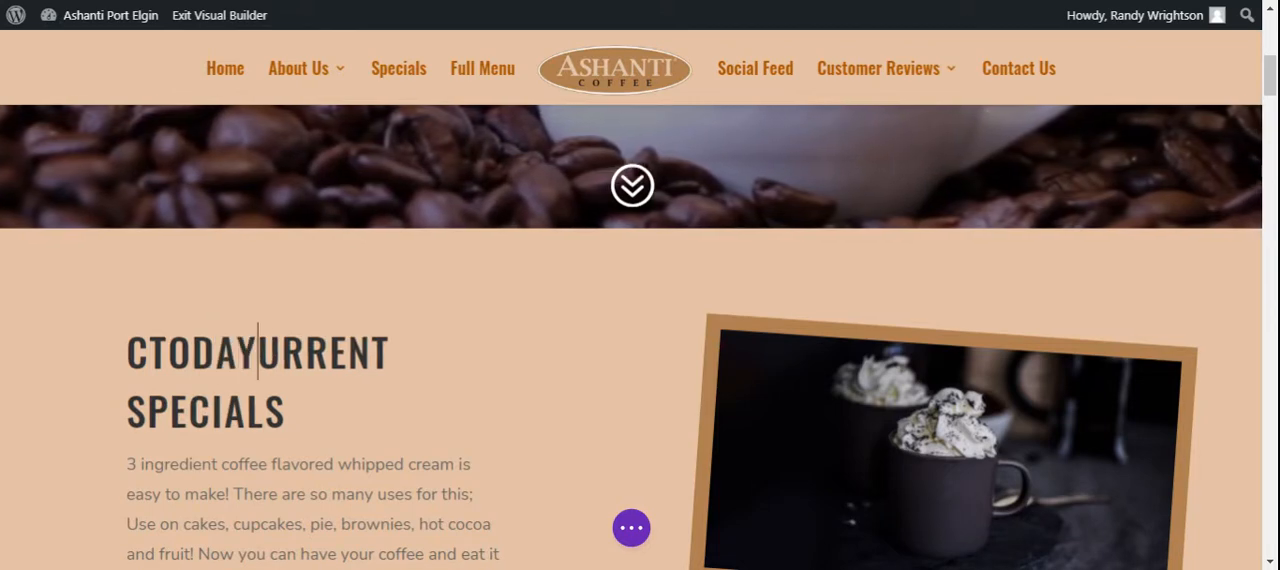
{"action": "type", "text": "S"}
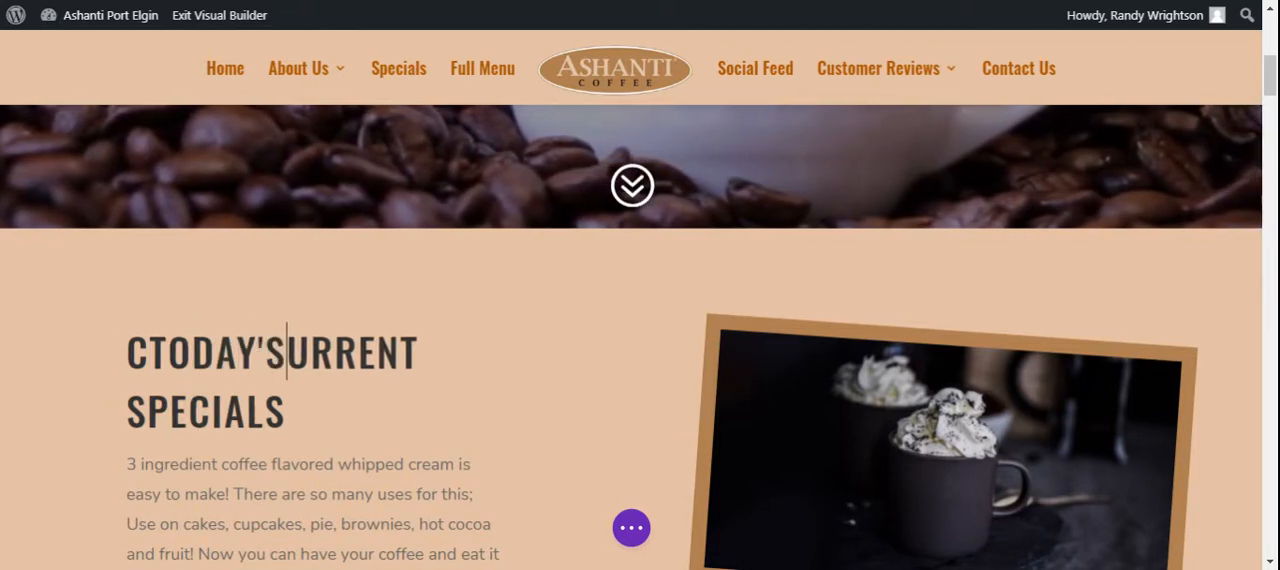
{"action": "key", "text": "Left"}
{"action": "key", "text": "Left"}
{"action": "key", "text": "Left"}
{"action": "key", "text": "Left"}
{"action": "key", "text": "Left"}
{"action": "key", "text": "Left"}
{"action": "key", "text": "Left"}
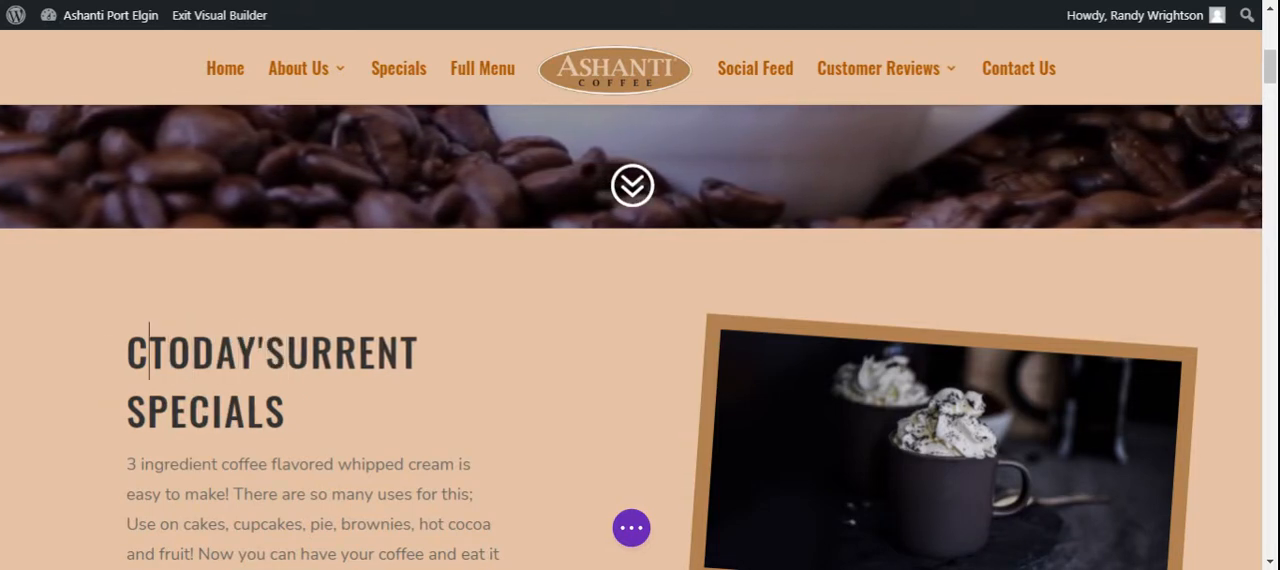
{"action": "key", "text": "BackSpace"}
{"action": "key", "text": "Right"}
{"action": "key", "text": "Right"}
{"action": "key", "text": "Right"}
{"action": "key", "text": "Right"}
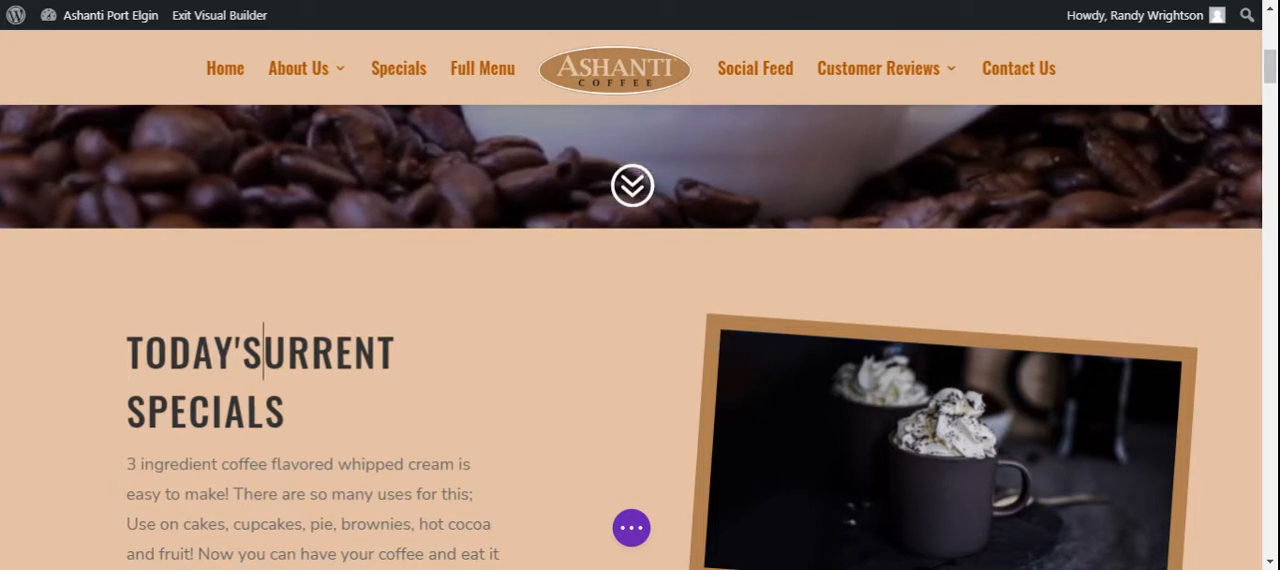
Add "MUFFIN" after "TODAY'S" in the heading and delete the leftover "URRENT SPECIALS" text
{"action": "type", "text": "MUFFIN"}
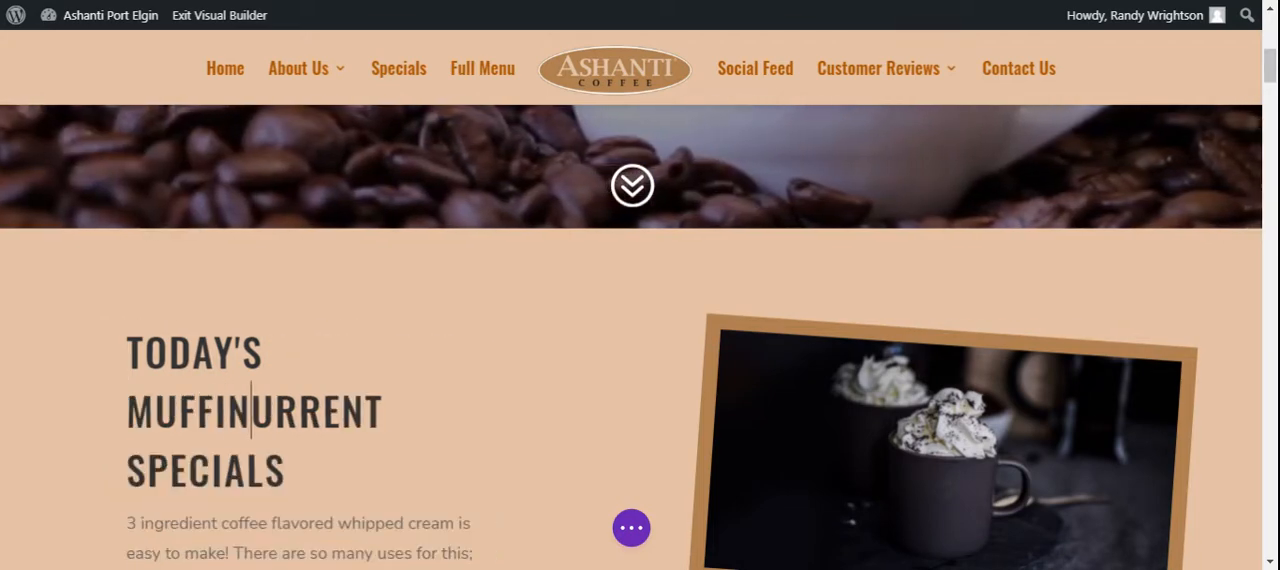
{"action": "key", "text": "shift+Right"}
{"action": "key", "text": "shift+Right"}
{"action": "key", "text": "shift+Right"}
{"action": "key", "text": "shift+Right"}
{"action": "key", "text": "shift+Right"}
{"action": "key", "text": "shift+Right"}
{"action": "key", "text": "shift+Right"}
{"action": "key", "text": "shift+Right"}
{"action": "key", "text": "shift+Right"}
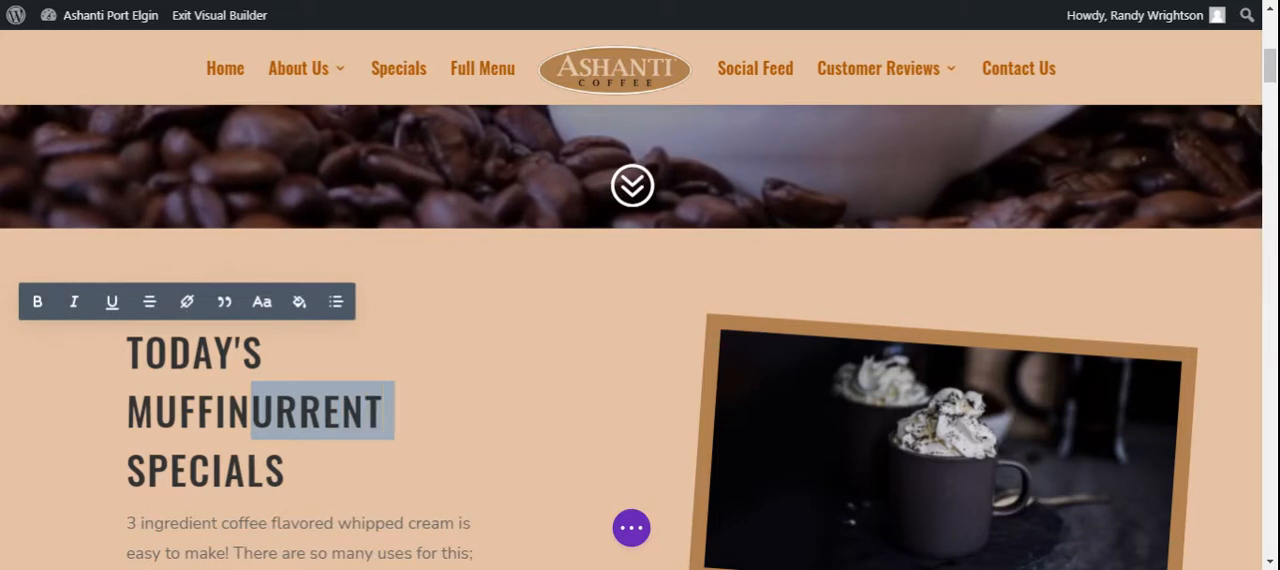
{"action": "key", "text": "shift+Right"}
{"action": "key", "text": "shift+Right"}
{"action": "key", "text": "shift+Right"}
{"action": "key", "text": "shift+Right"}
{"action": "key", "text": "shift+Right"}
{"action": "key", "text": "shift+Right"}
{"action": "key", "text": "BackSpace"}
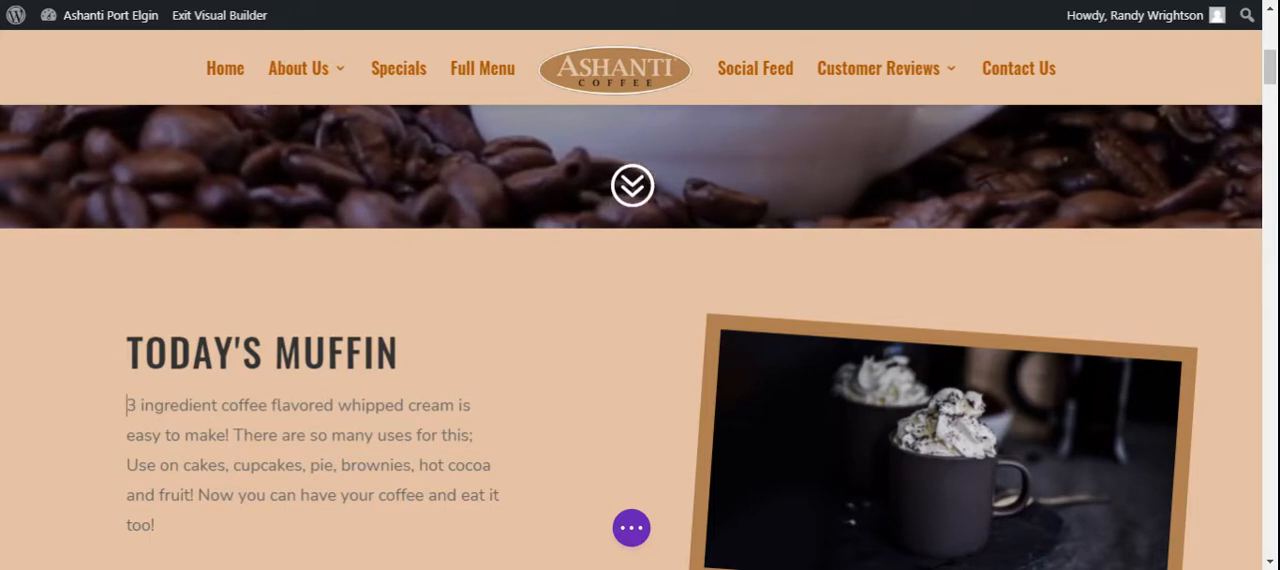
Insert the sentence "This is a sample for a new muffin item." at the start of the paragraph below the heading
{"action": "type", "text": "This is a d"}
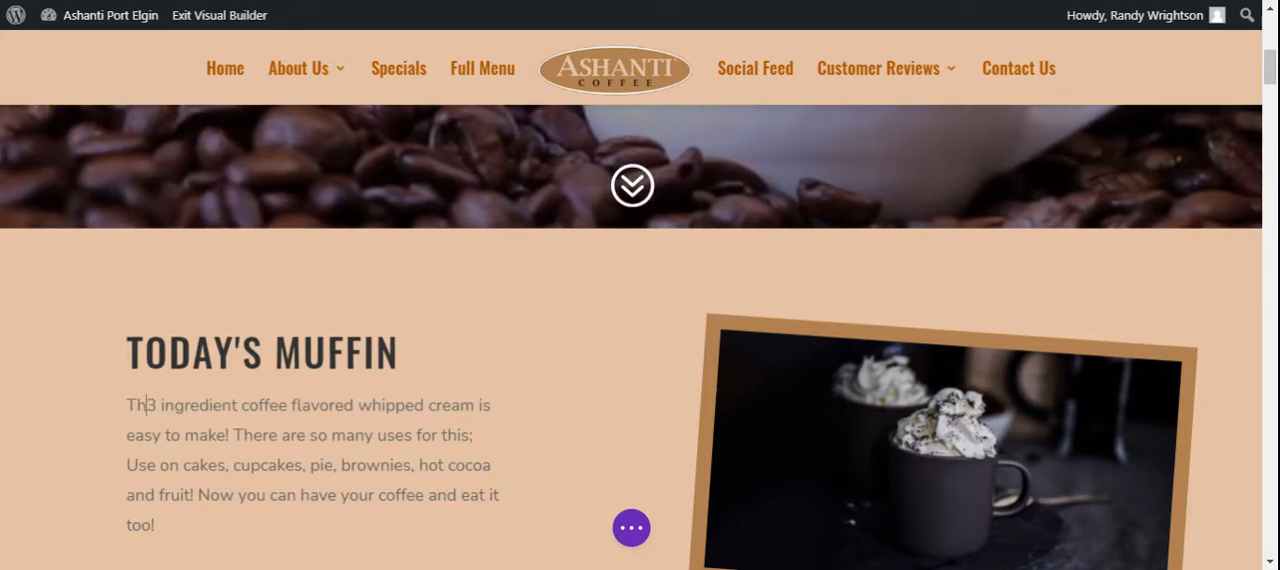
{"action": "type", "text": "a"}
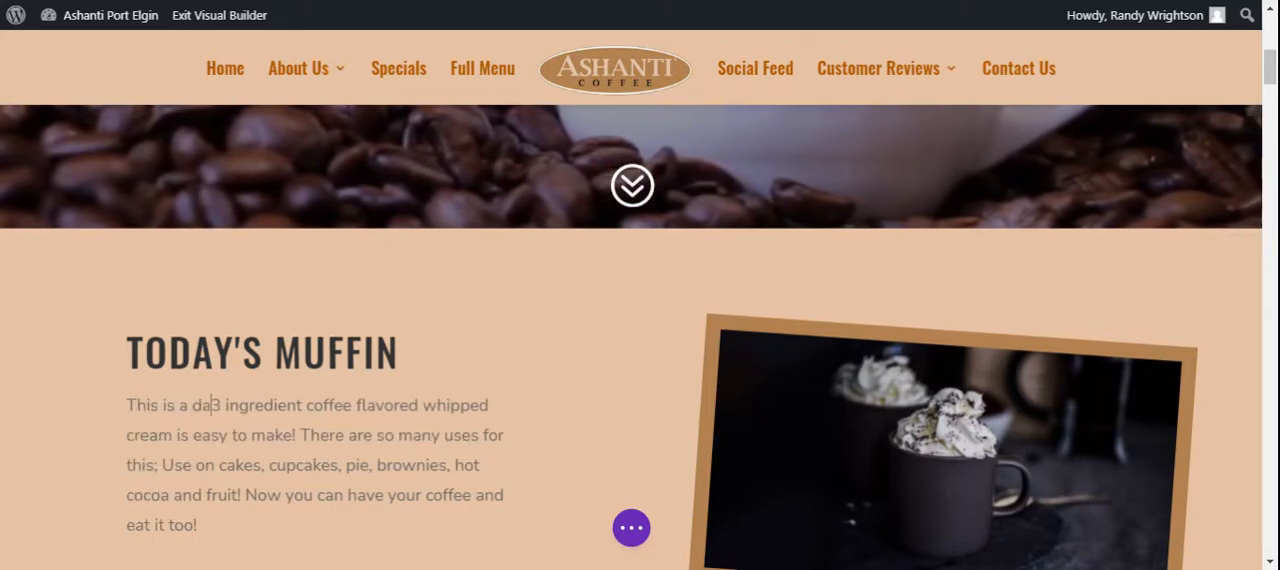
{"action": "key", "text": "BackSpace"}
{"action": "key", "text": "BackSpace"}
{"action": "type", "text": "sample "}
{"action": "type", "text": "for a new "}
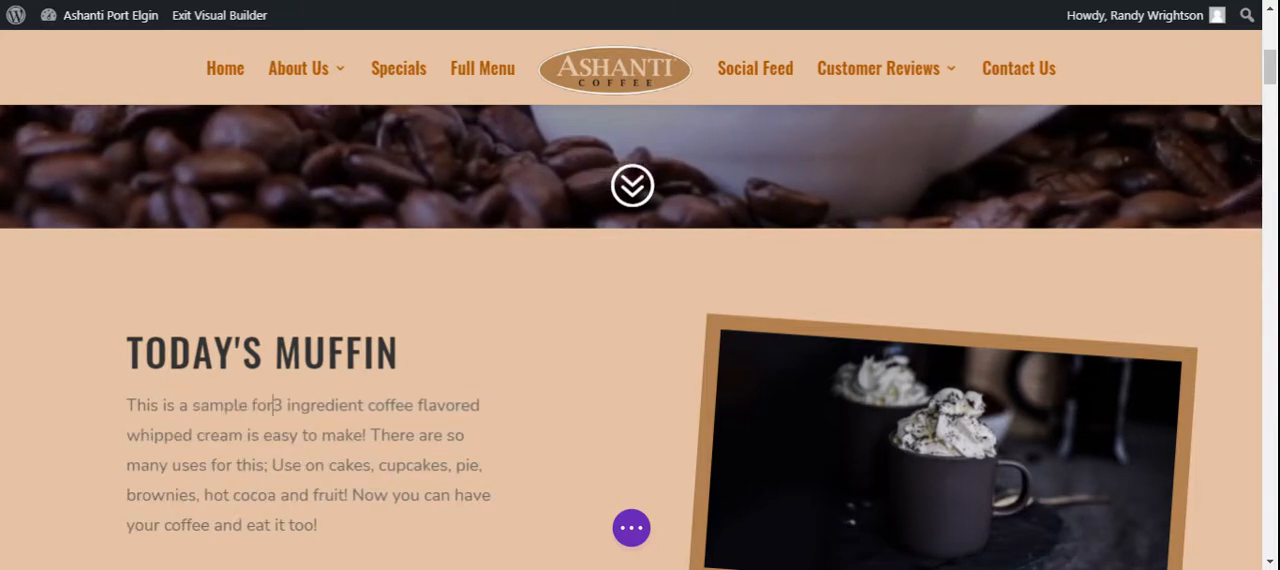
{"action": "type", "text": "mujff"}
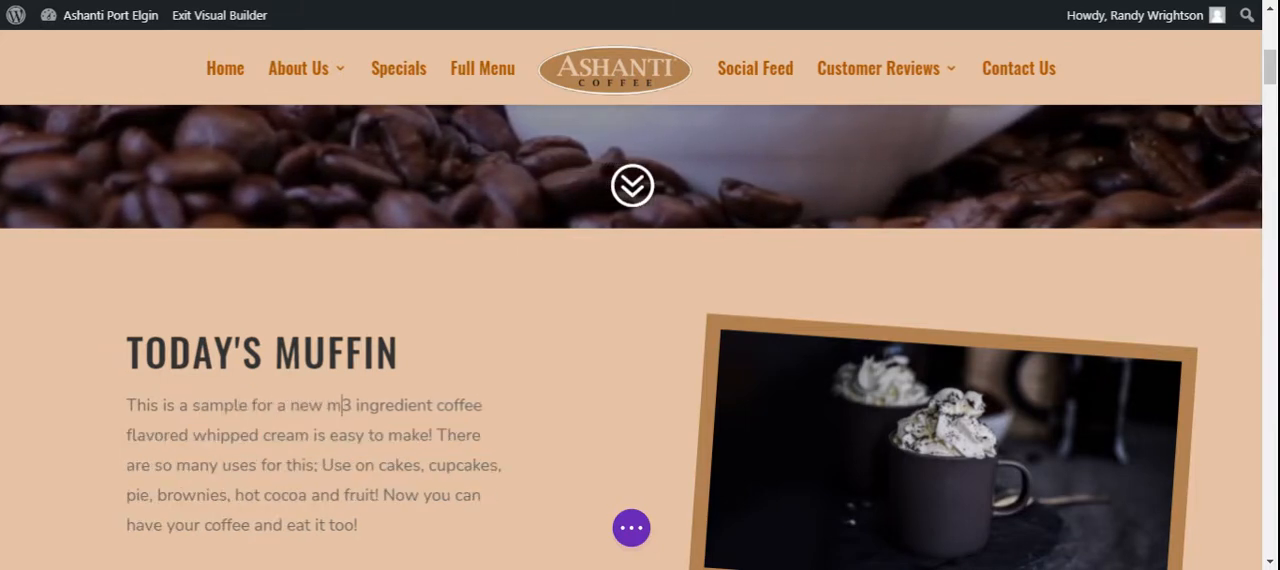
{"action": "key", "text": "BackSpace"}
{"action": "key", "text": "BackSpace"}
{"action": "key", "text": "BackSpace"}
{"action": "type", "text": "ffi"}
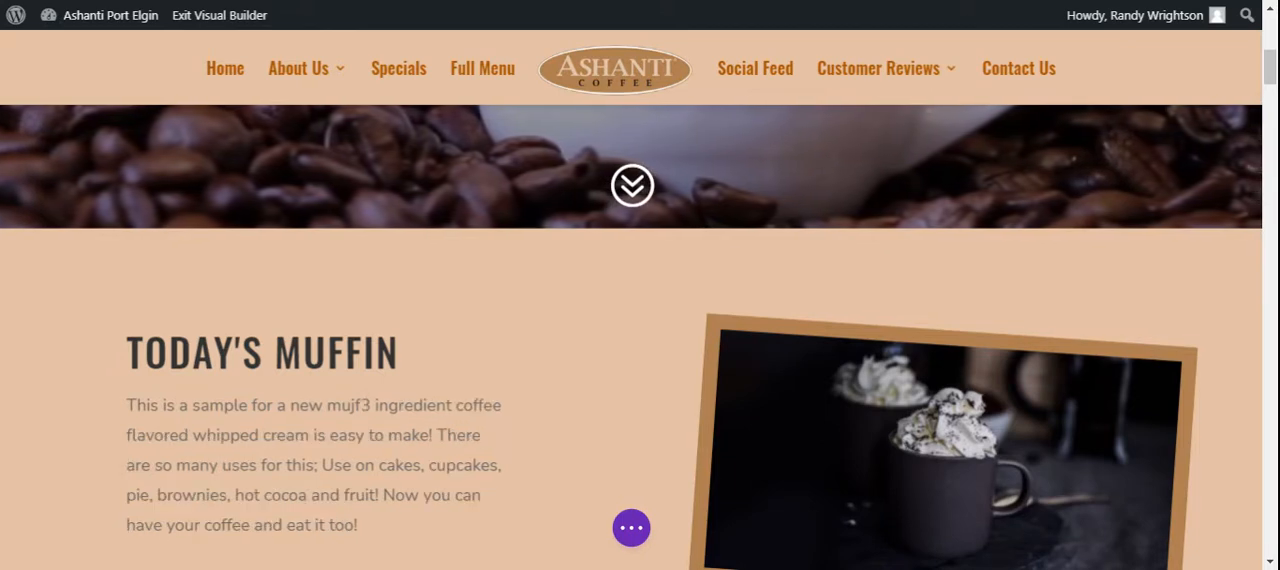
{"action": "type", "text": "n ite"}
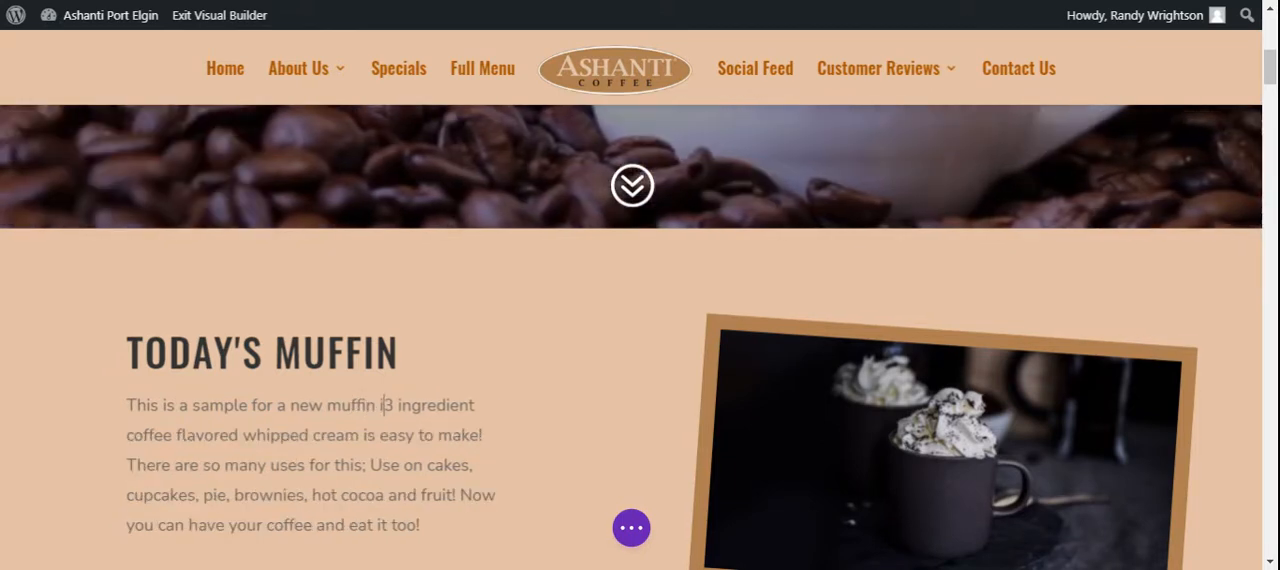
{"action": "type", "text": "m3"}
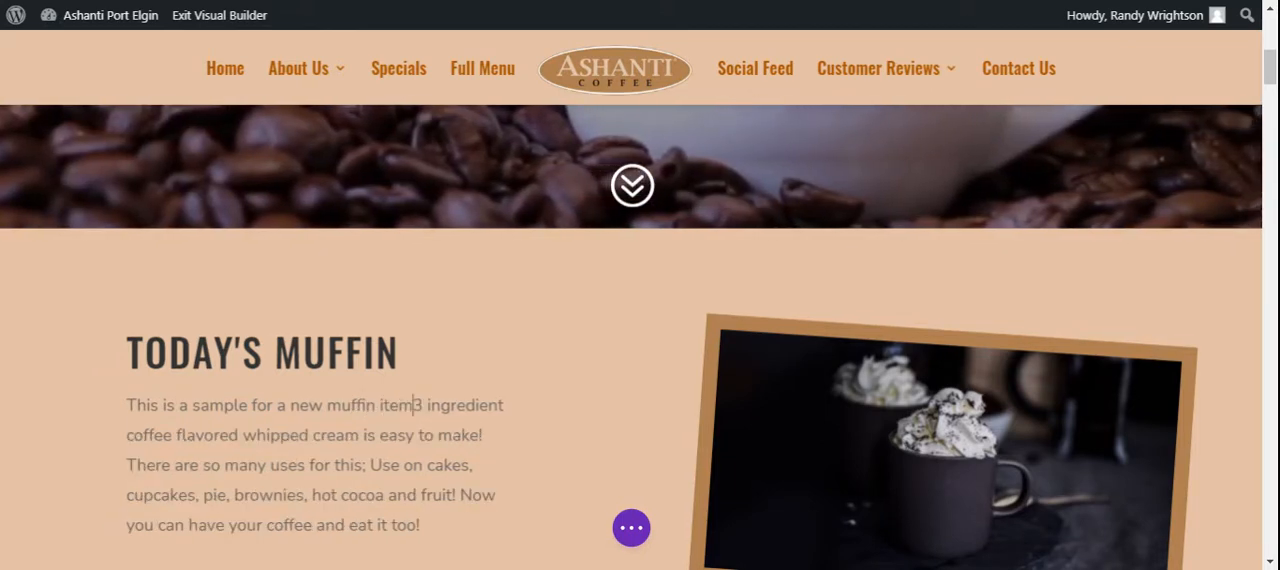
{"action": "key", "text": "BackSpace"}
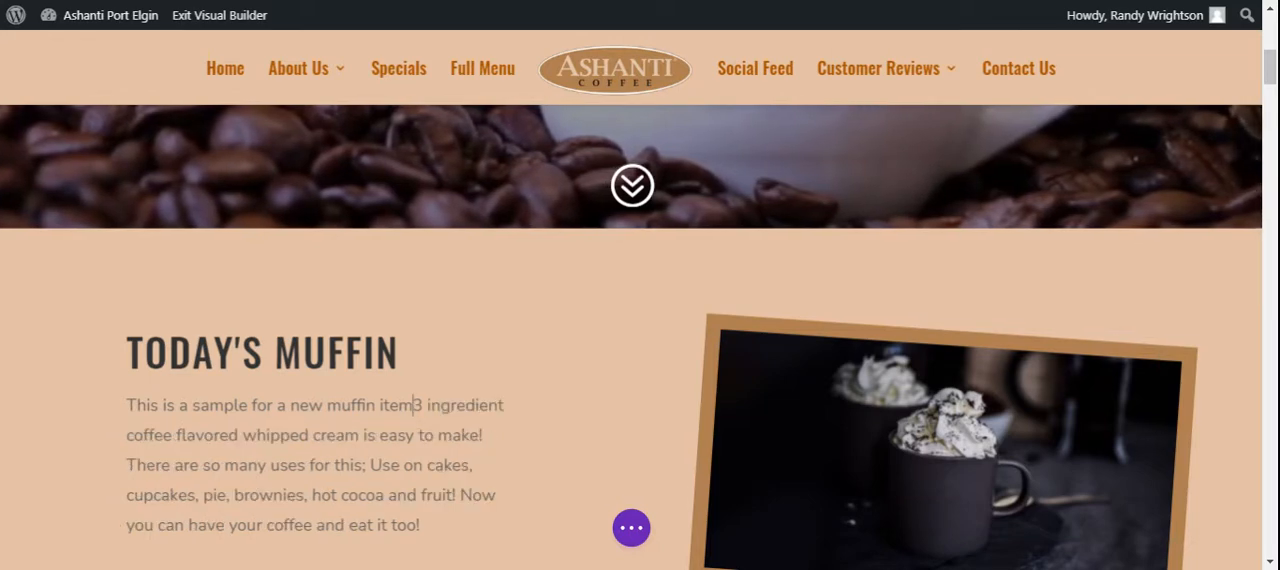
{"action": "type", "text": "."}
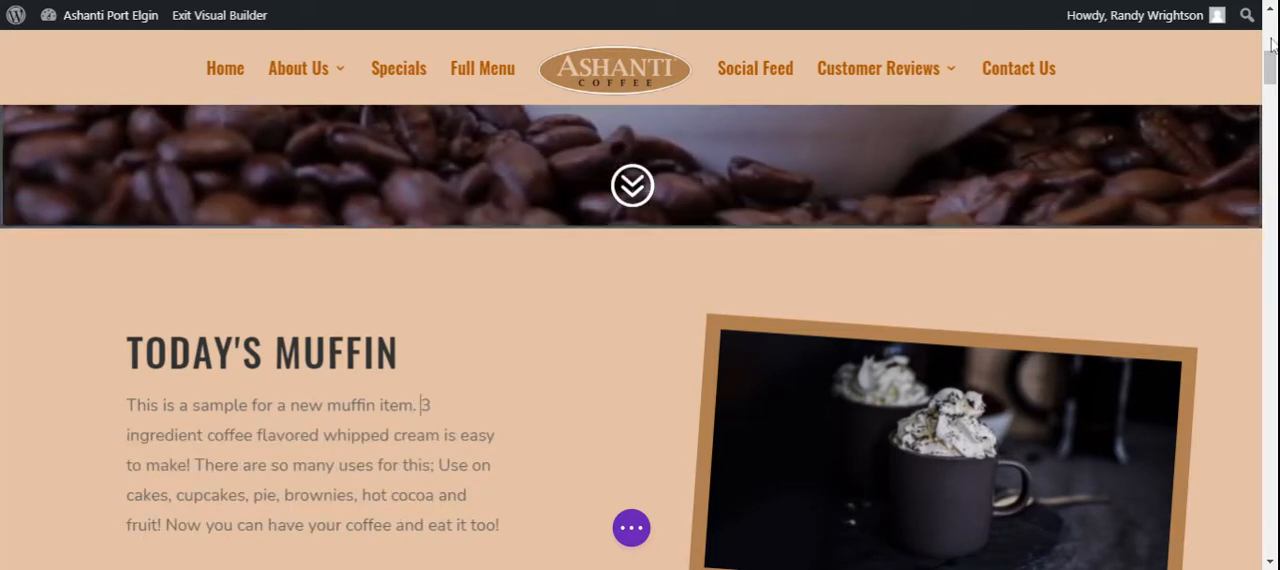
Replace the whipped-cream coffee photo beside the text with chocolate-chip-muffins-featured.jpg from the media library and save the image settings
{"action": "left_click_drag", "start_coordinate": [1273, 66], "coordinate": [1273, 70]}
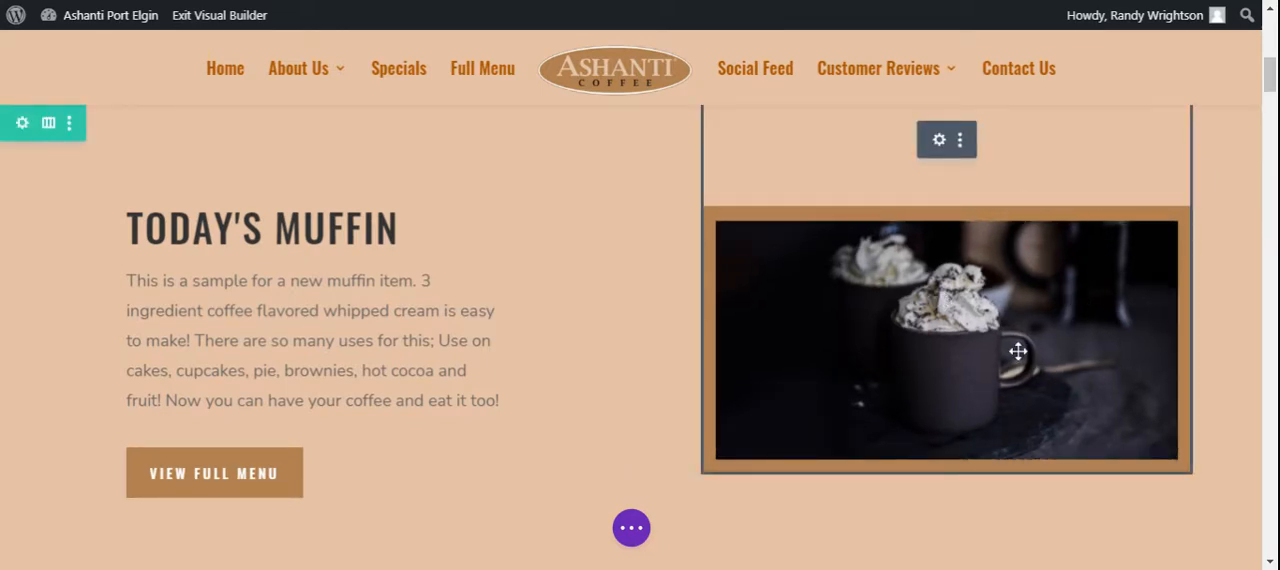
{"action": "left_click", "coordinate": [978, 337]}
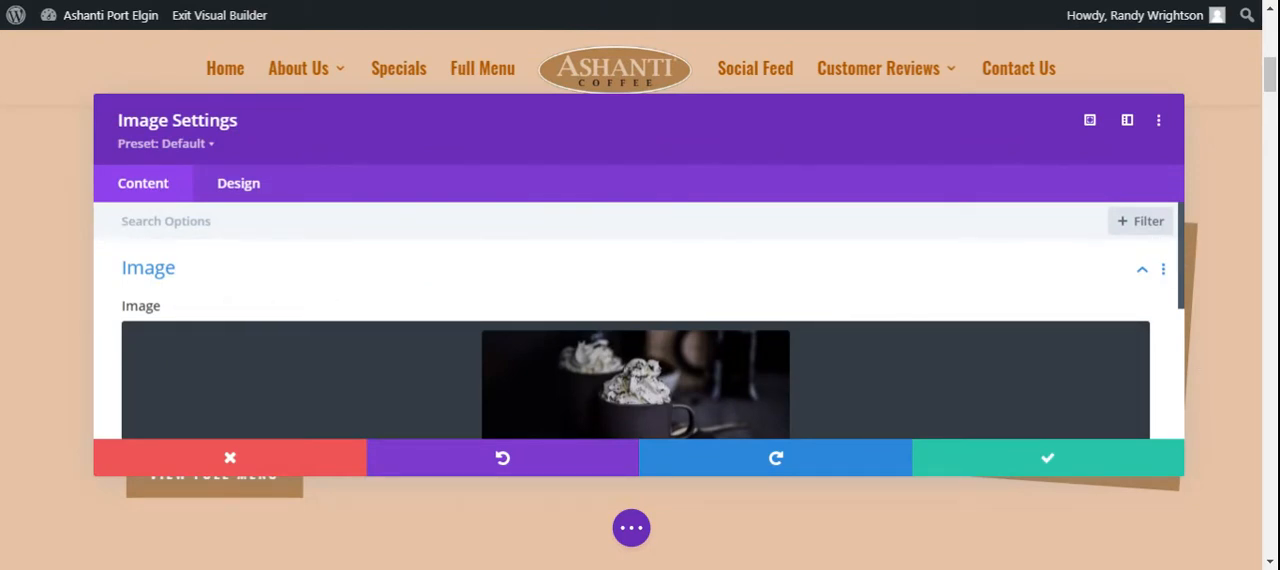
{"action": "left_click", "coordinate": [631, 390]}
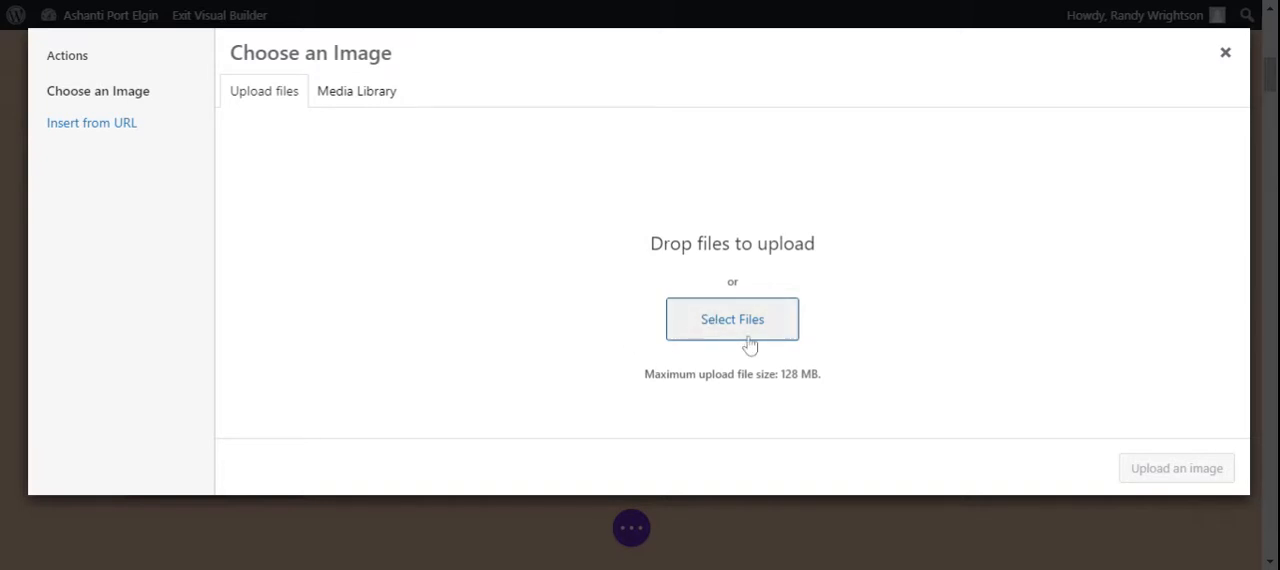
{"action": "left_click", "coordinate": [362, 98]}
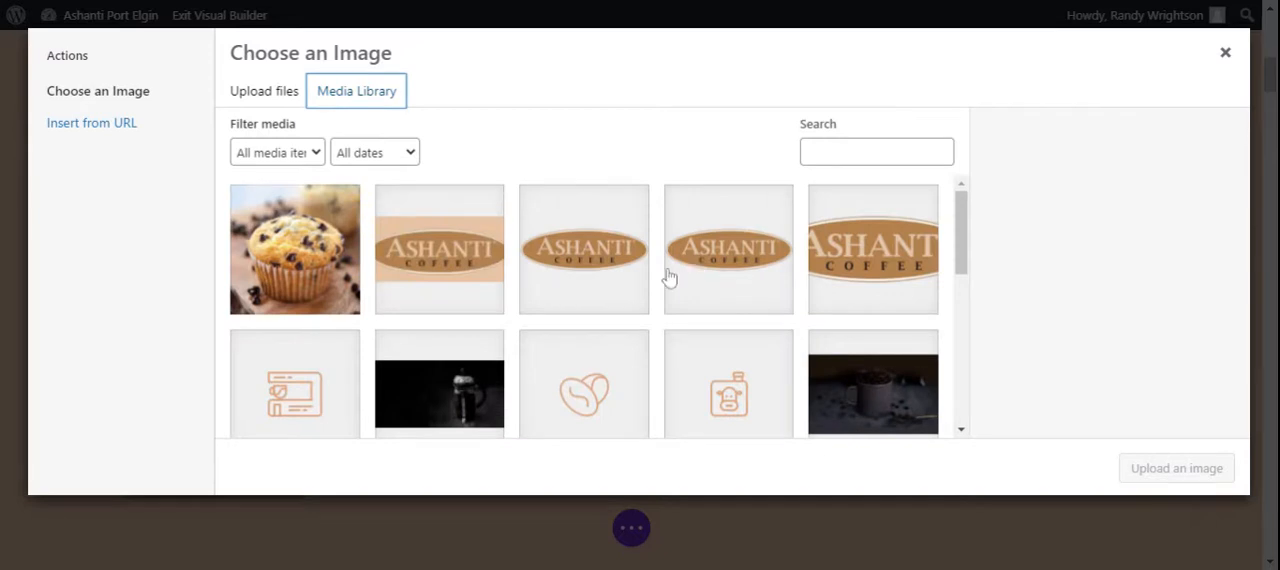
{"action": "mouse_move", "coordinate": [965, 230]}
{"action": "left_mouse_down"}
{"action": "mouse_move", "coordinate": [968, 317]}
{"action": "mouse_move", "coordinate": [966, 243]}
{"action": "left_mouse_up"}
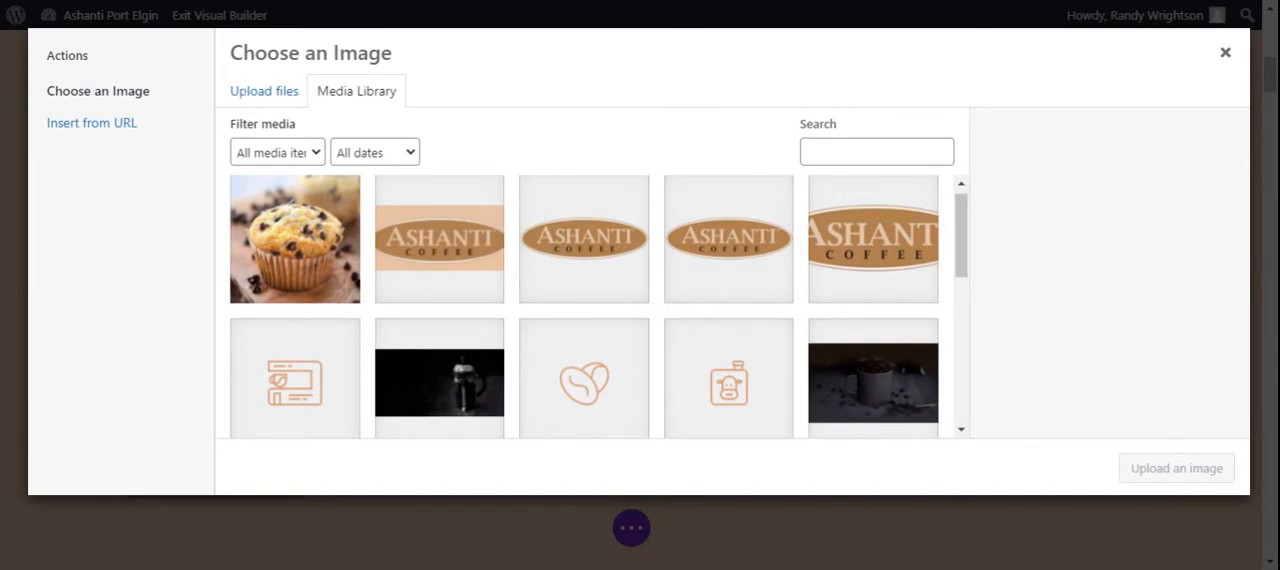
{"action": "left_click", "coordinate": [245, 94]}
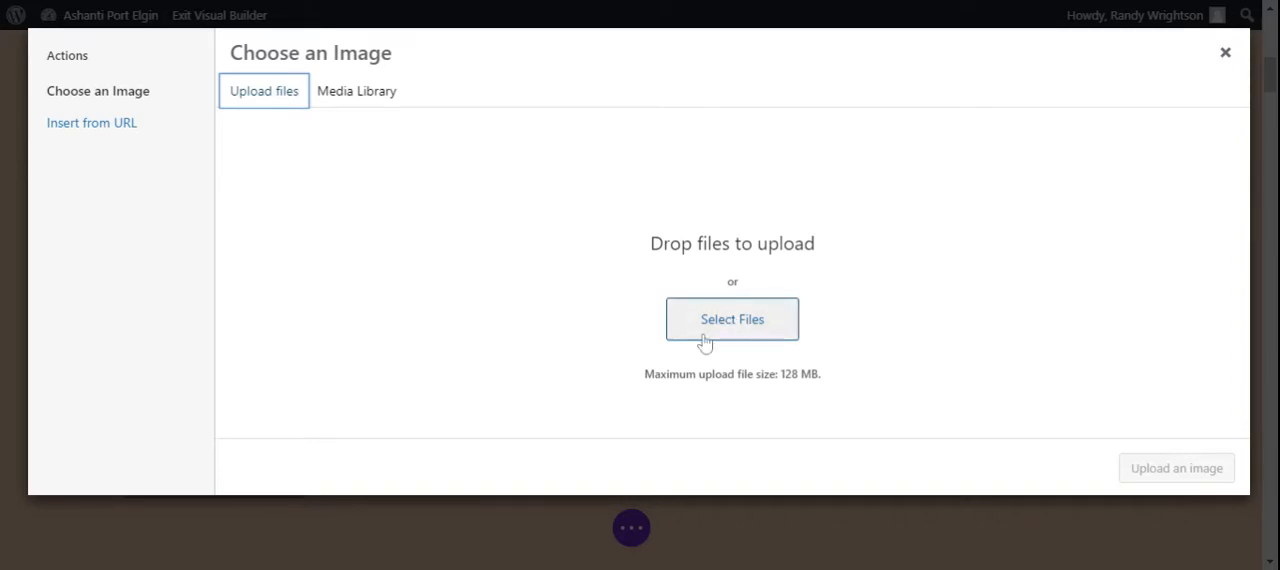
{"action": "left_click", "coordinate": [350, 100]}
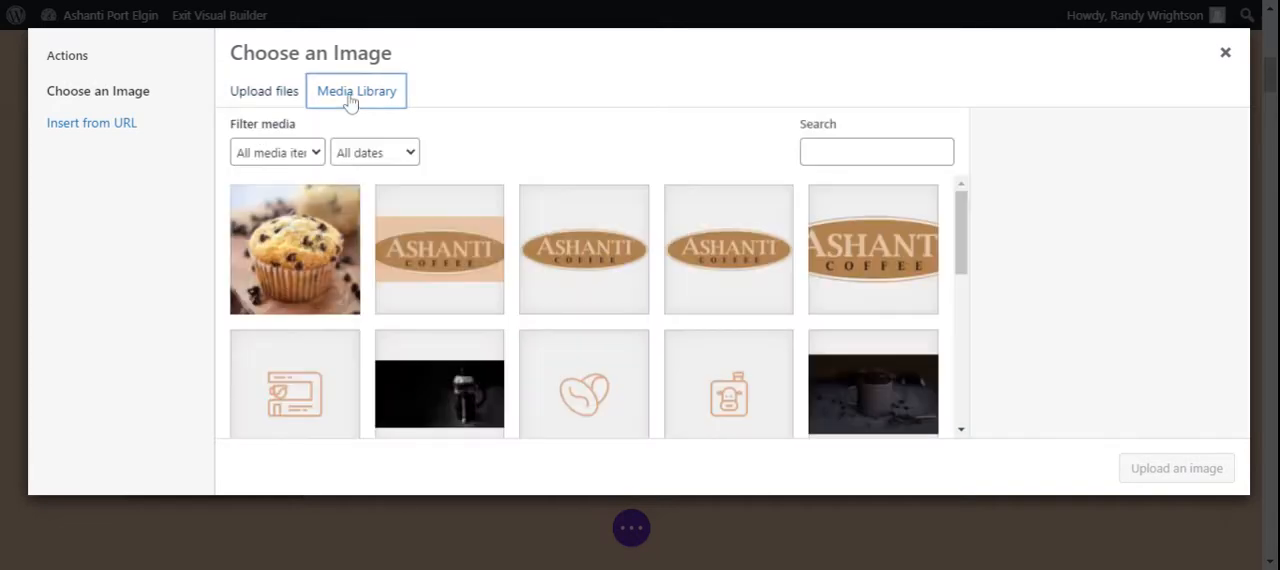
{"action": "left_click", "coordinate": [291, 262]}
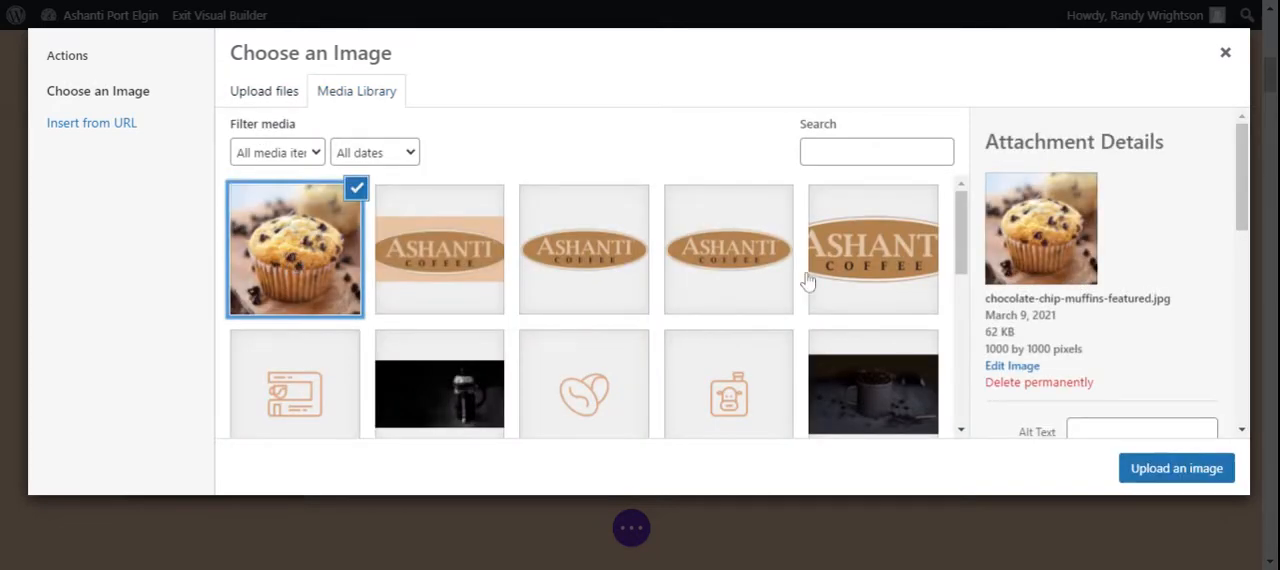
{"action": "scroll", "coordinate": [1243, 190], "scroll_direction": "down", "scroll_amount": 1}
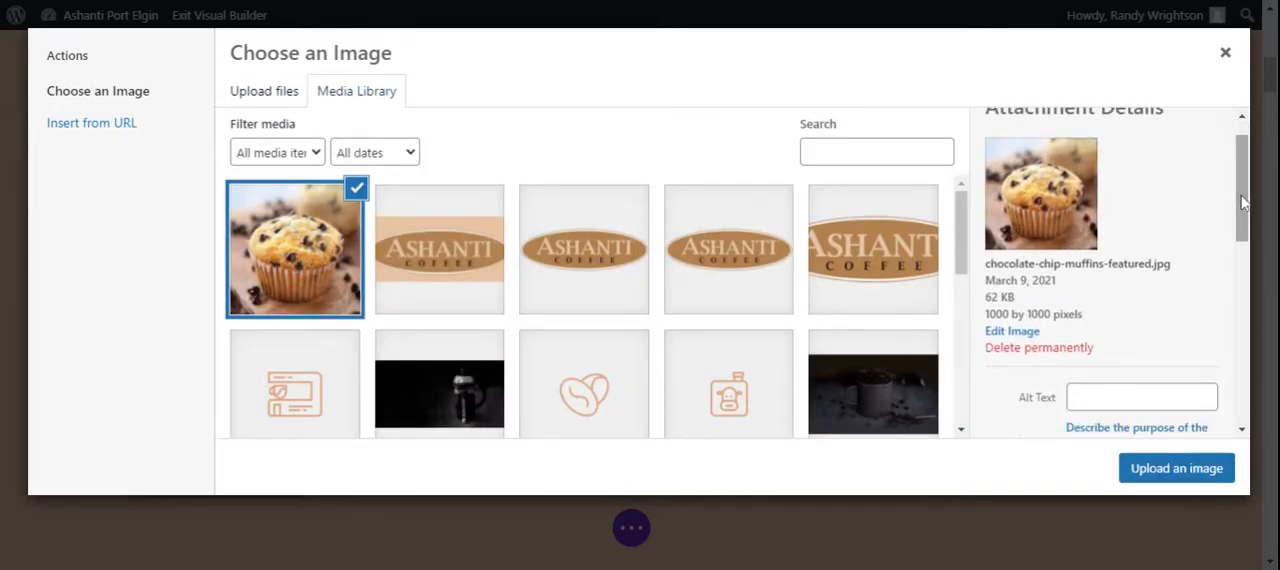
{"action": "left_click", "coordinate": [1152, 476]}
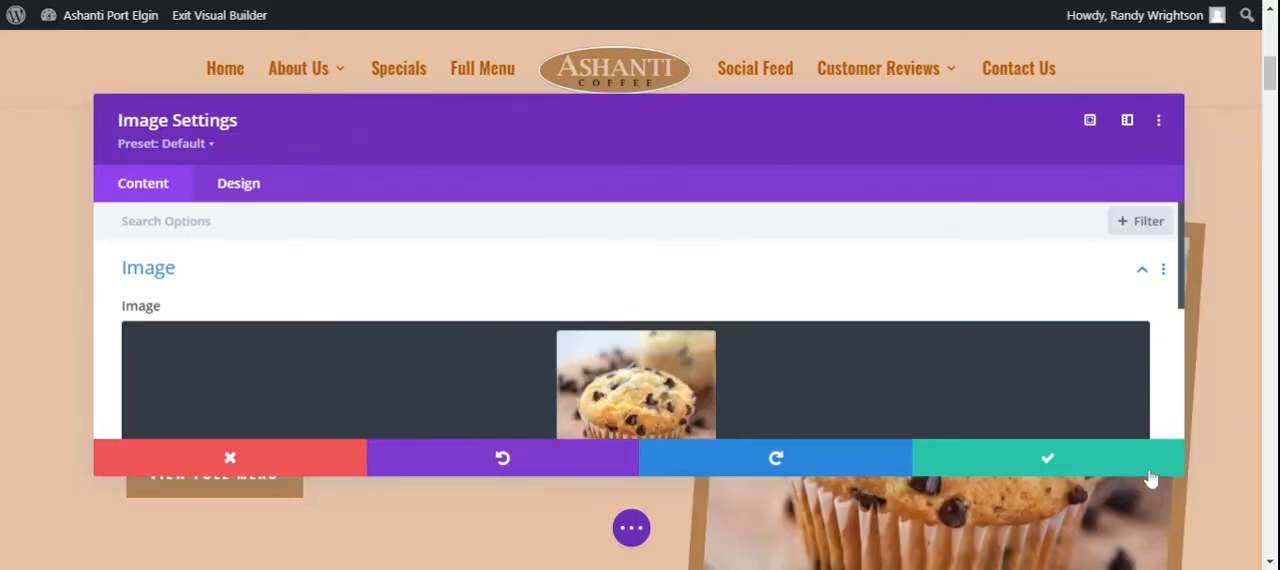
{"action": "left_click", "coordinate": [1048, 461]}
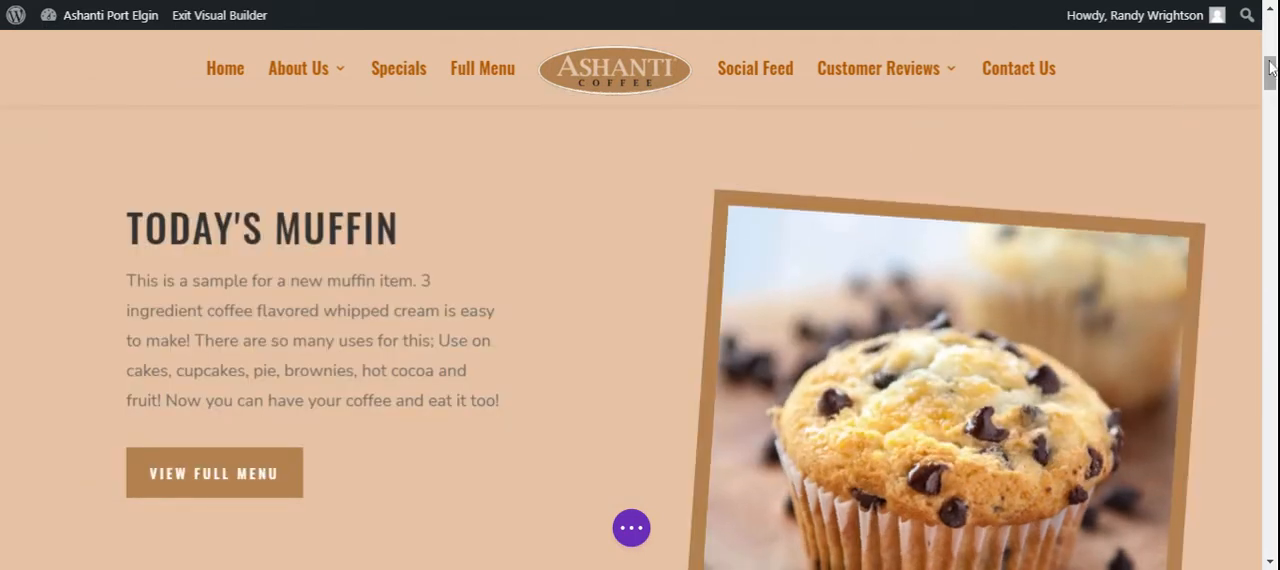
Save the page with the new muffin section, exit the visual builder and view the section on the live page
{"action": "scroll", "coordinate": [1270, 75], "scroll_direction": "down", "scroll_amount": 1}
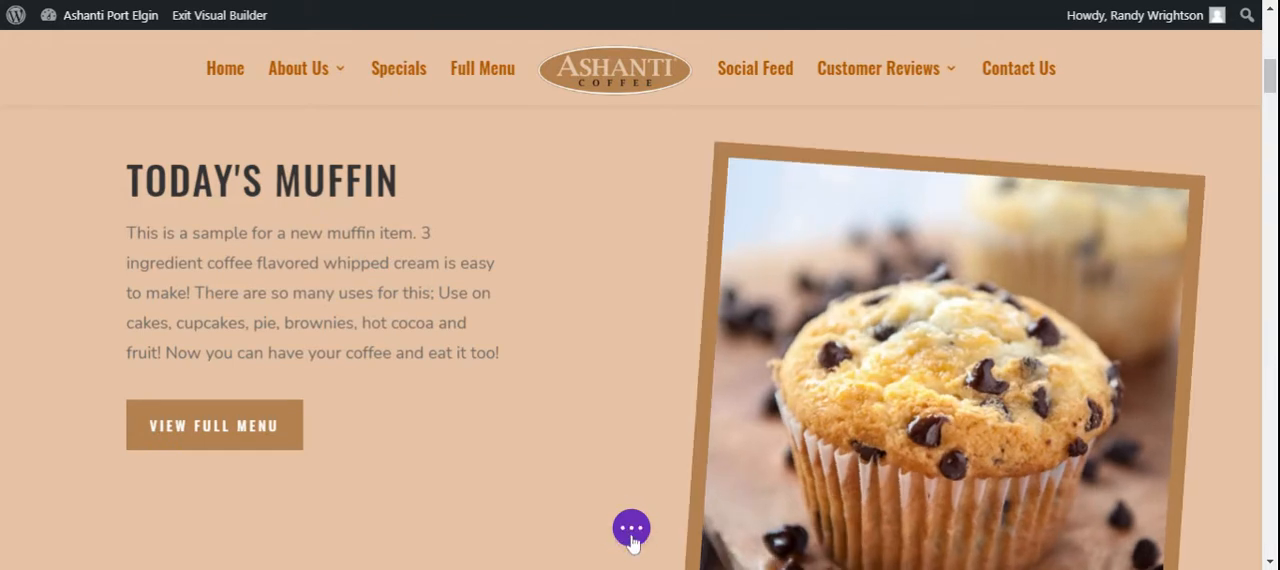
{"action": "left_click", "coordinate": [631, 530]}
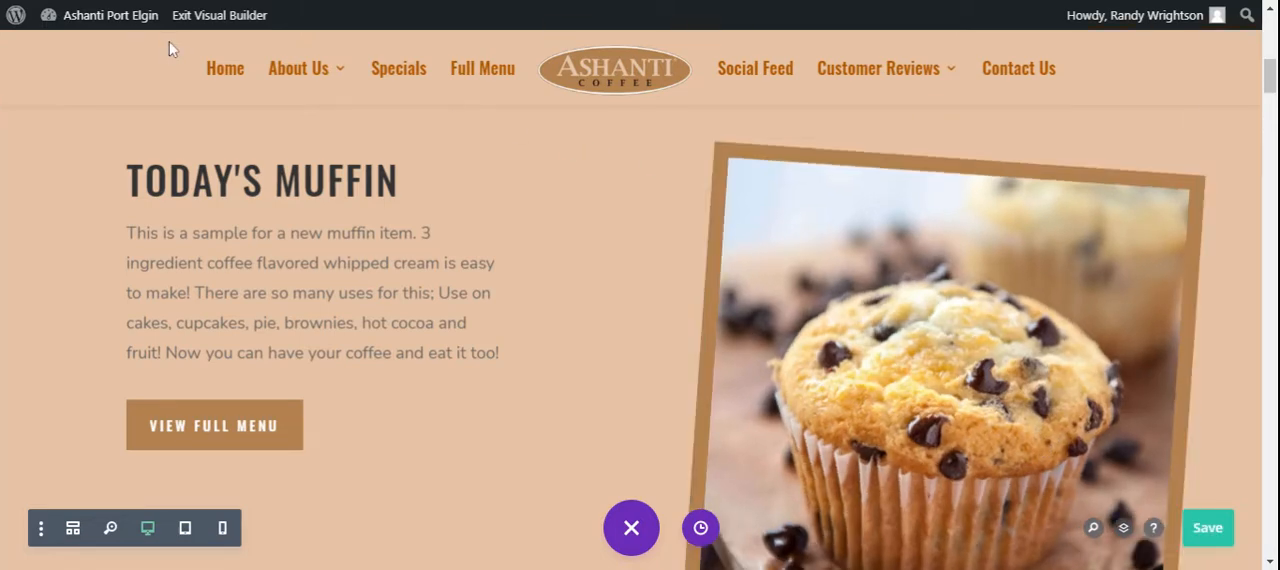
{"action": "left_click", "coordinate": [228, 22]}
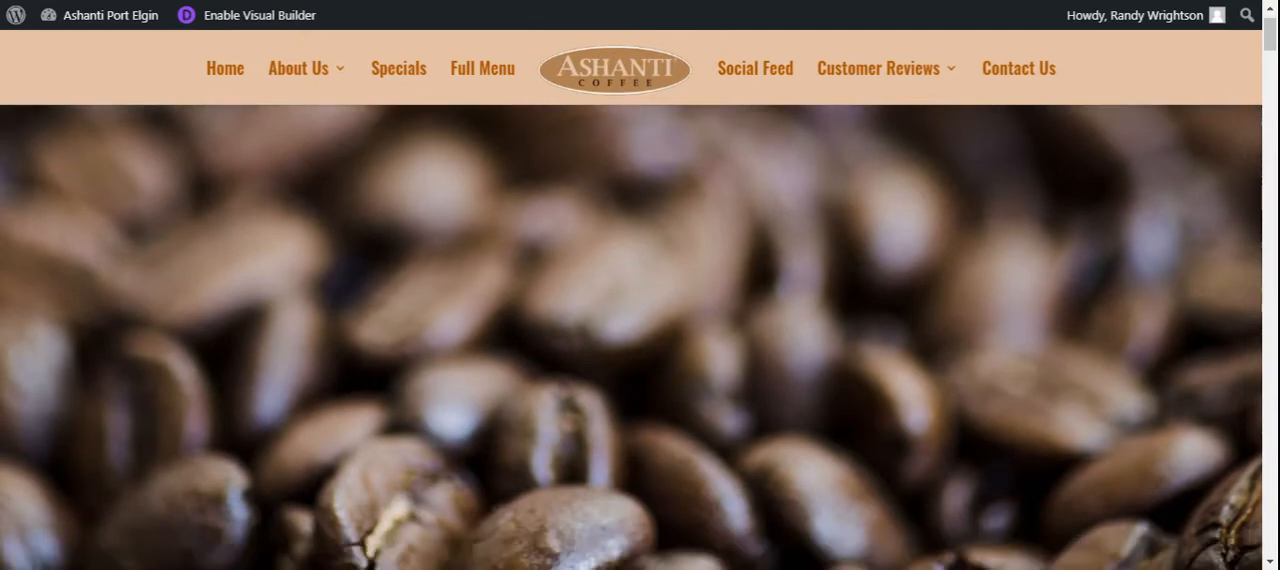
{"action": "scroll", "coordinate": [640, 337], "scroll_direction": "down", "scroll_amount": 5}
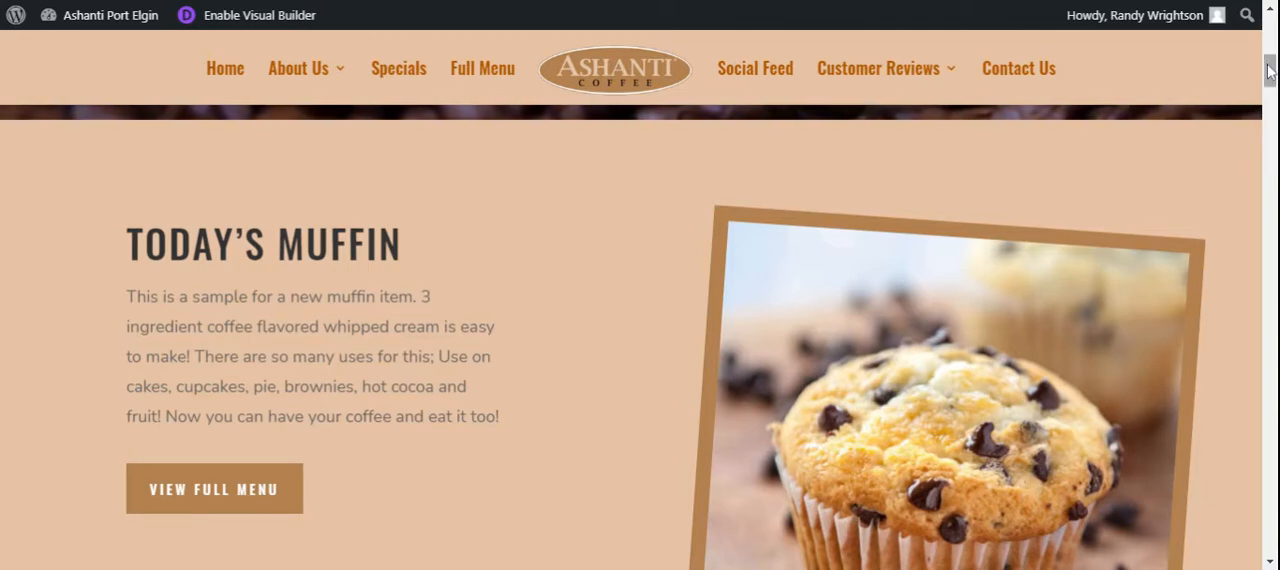
Re-enable the visual builder and set the Iced Coffee price in the Cold Drinks list to $3.00
{"action": "left_click_drag", "start_coordinate": [1272, 72], "coordinate": [1273, 213]}
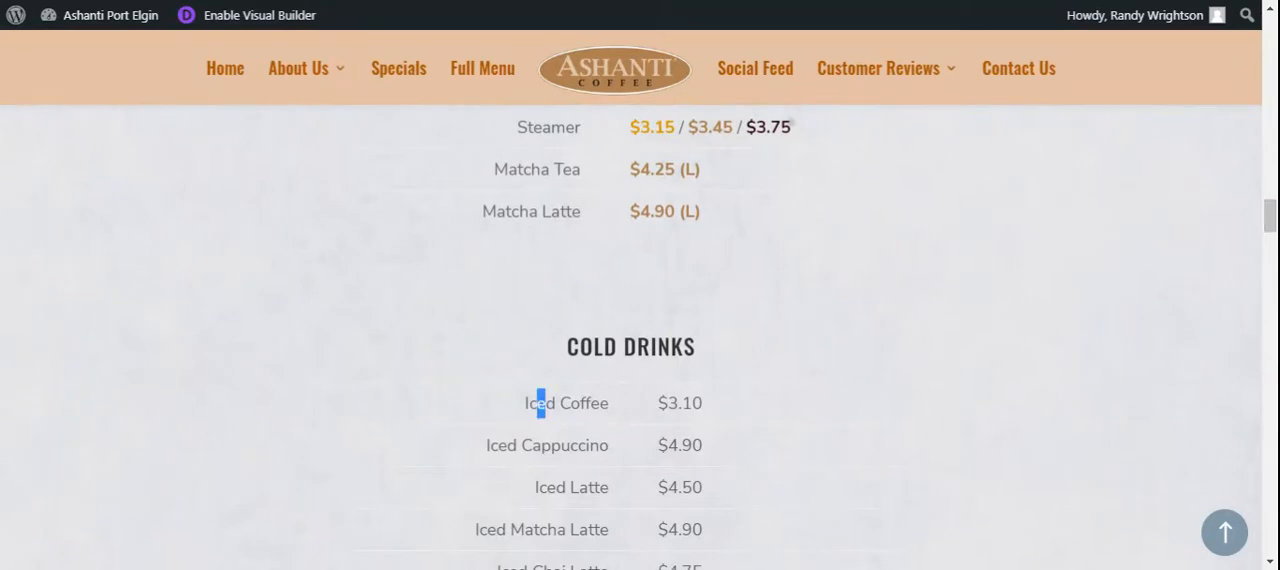
{"action": "left_click_drag", "start_coordinate": [545, 403], "coordinate": [704, 404]}
{"action": "left_click", "coordinate": [706, 407]}
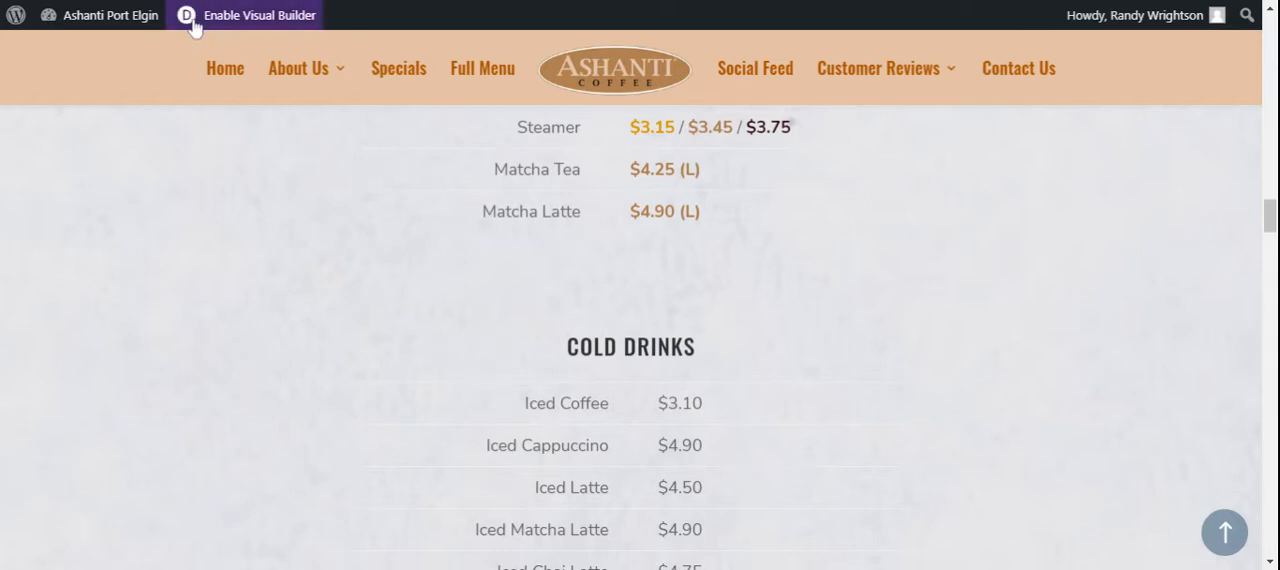
{"action": "left_click", "coordinate": [250, 15]}
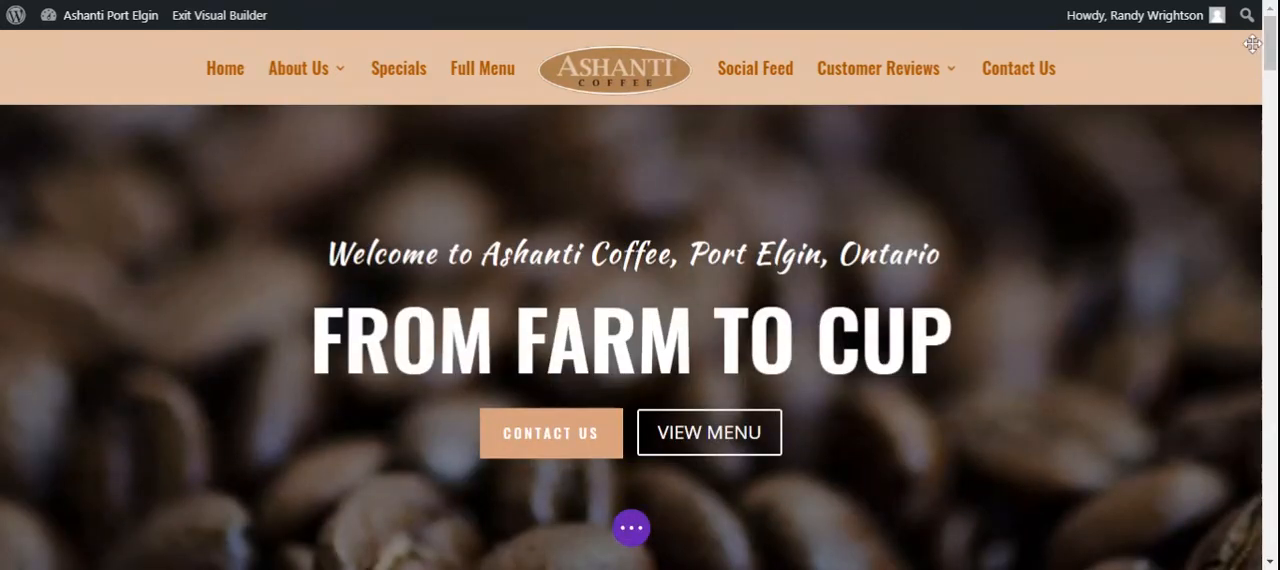
{"action": "scroll", "coordinate": [1270, 50], "scroll_direction": "down", "scroll_amount": 5}
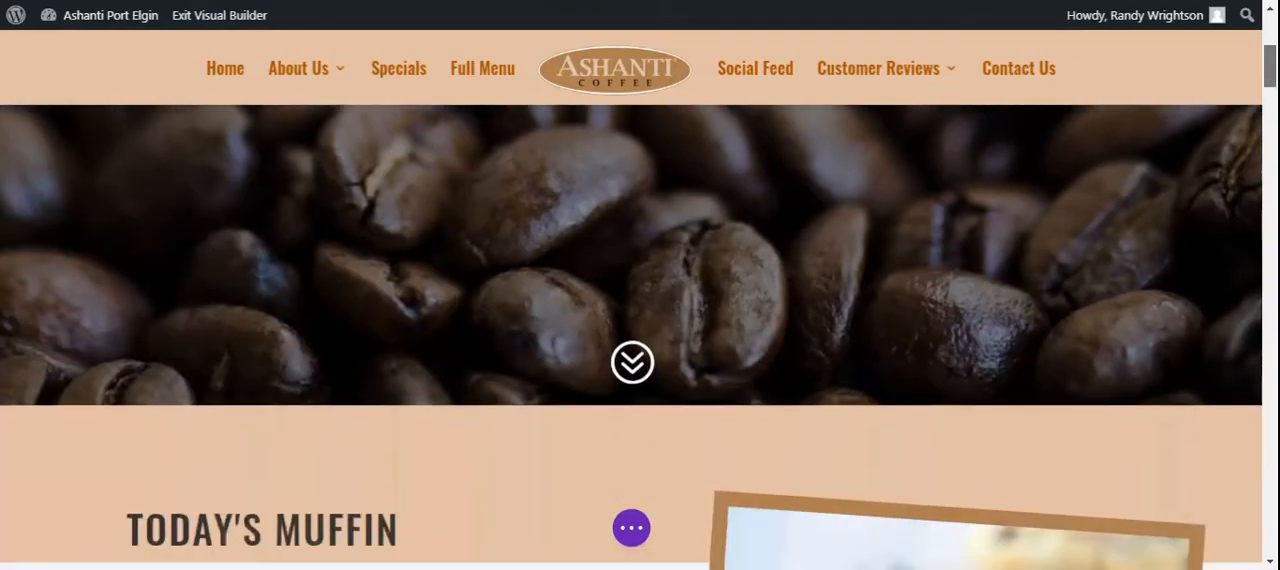
{"action": "scroll", "coordinate": [640, 335], "scroll_direction": "down", "scroll_amount": 10}
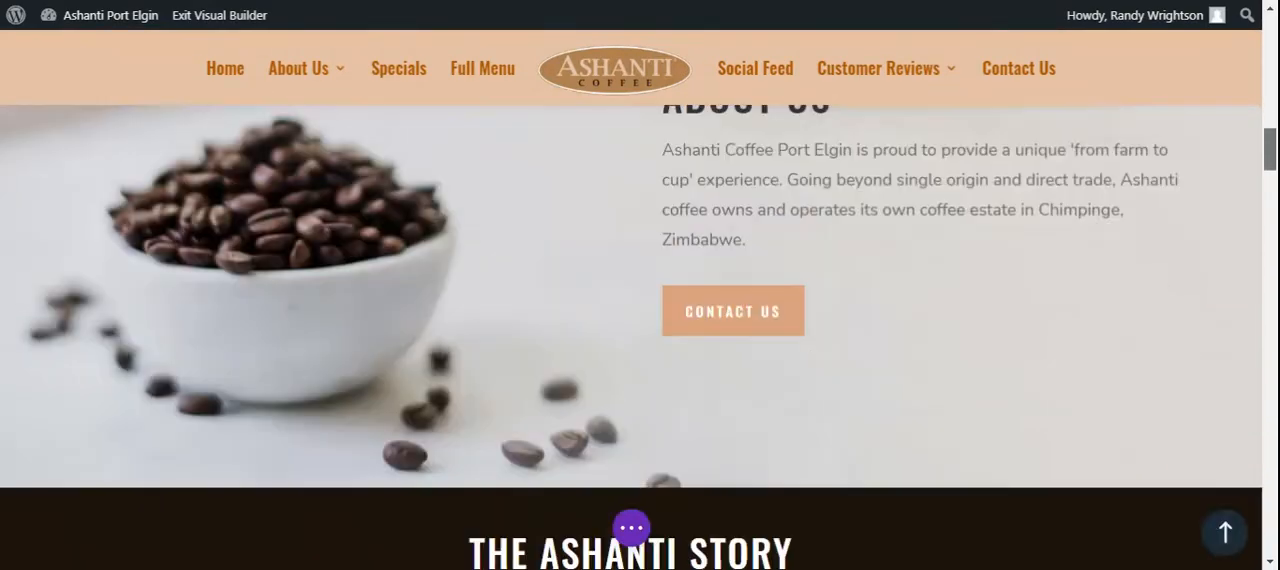
{"action": "scroll", "coordinate": [640, 335], "scroll_direction": "down", "scroll_amount": 6}
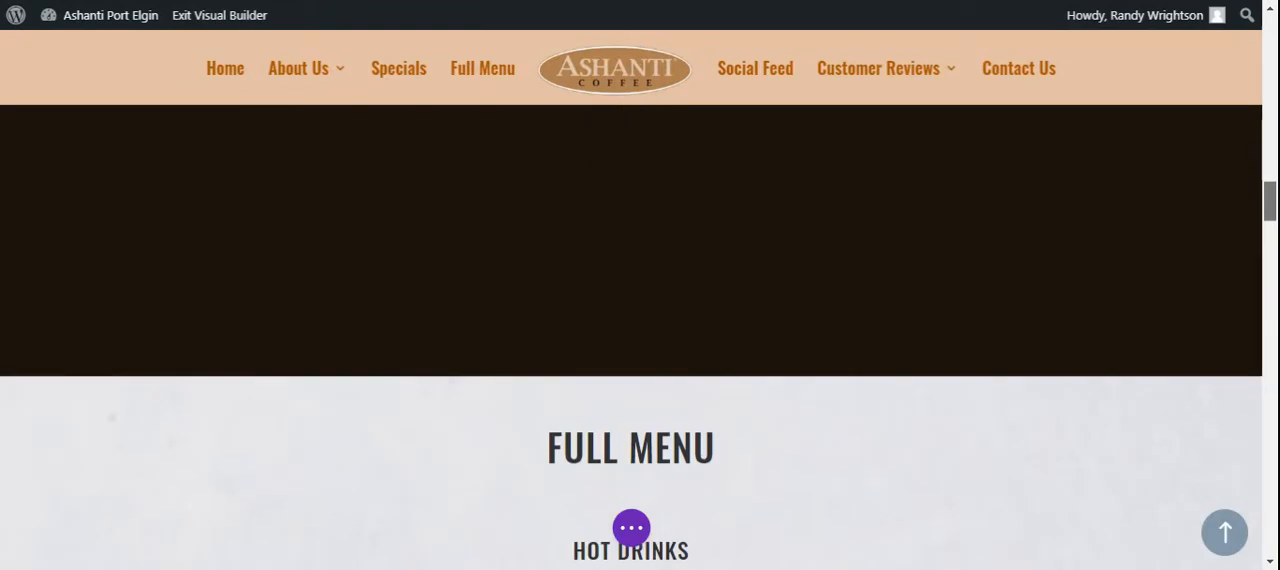
{"action": "scroll", "coordinate": [1276, 296], "scroll_direction": "down", "scroll_amount": 6}
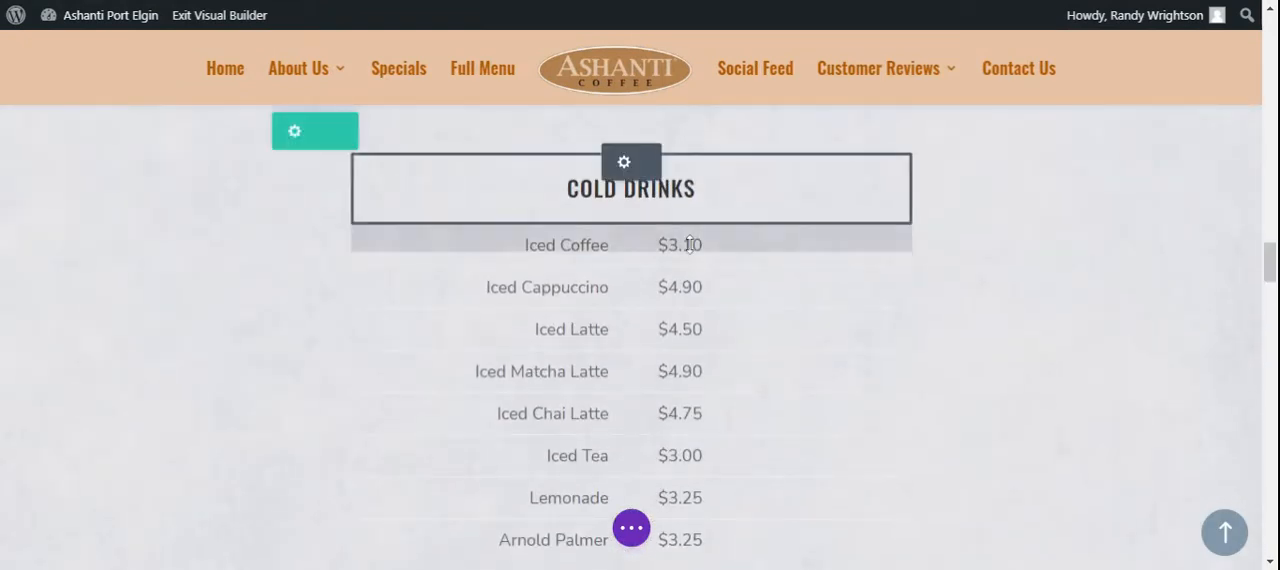
{"action": "left_click", "coordinate": [694, 244]}
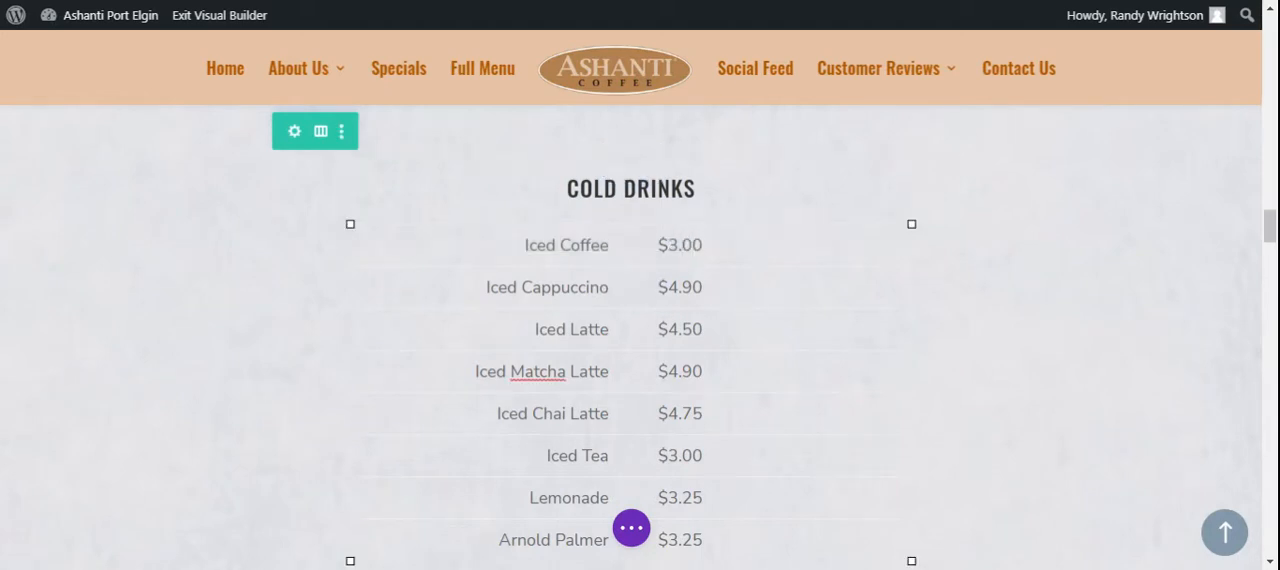
Save the page with the new Iced Coffee price and exit the visual builder
{"action": "left_click", "coordinate": [632, 529]}
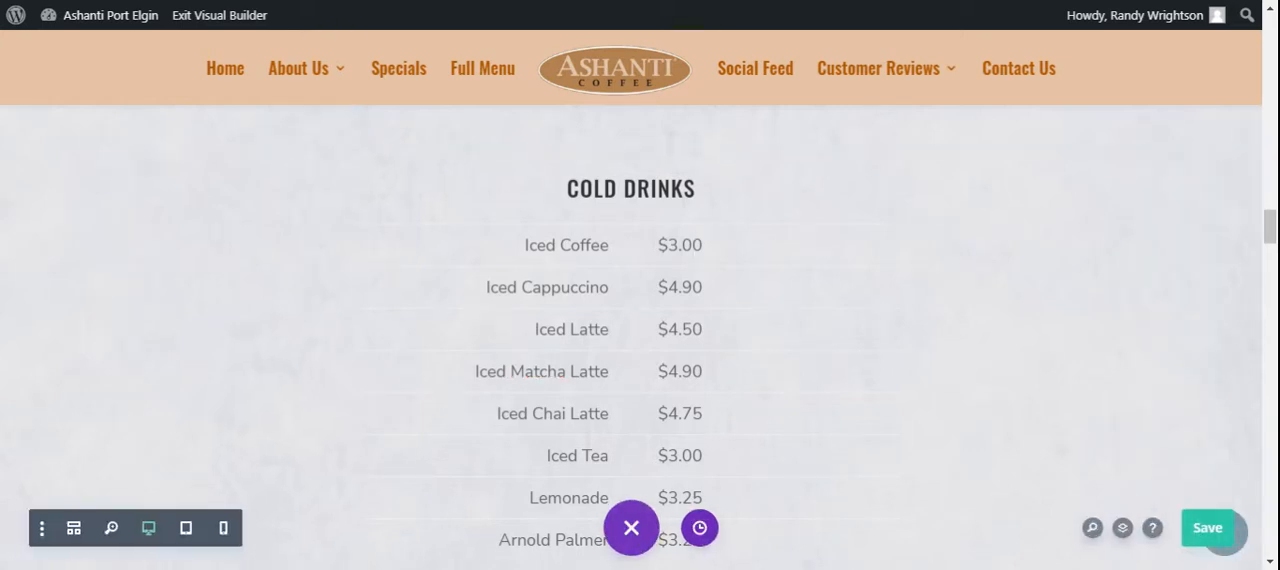
{"action": "left_click", "coordinate": [1208, 529]}
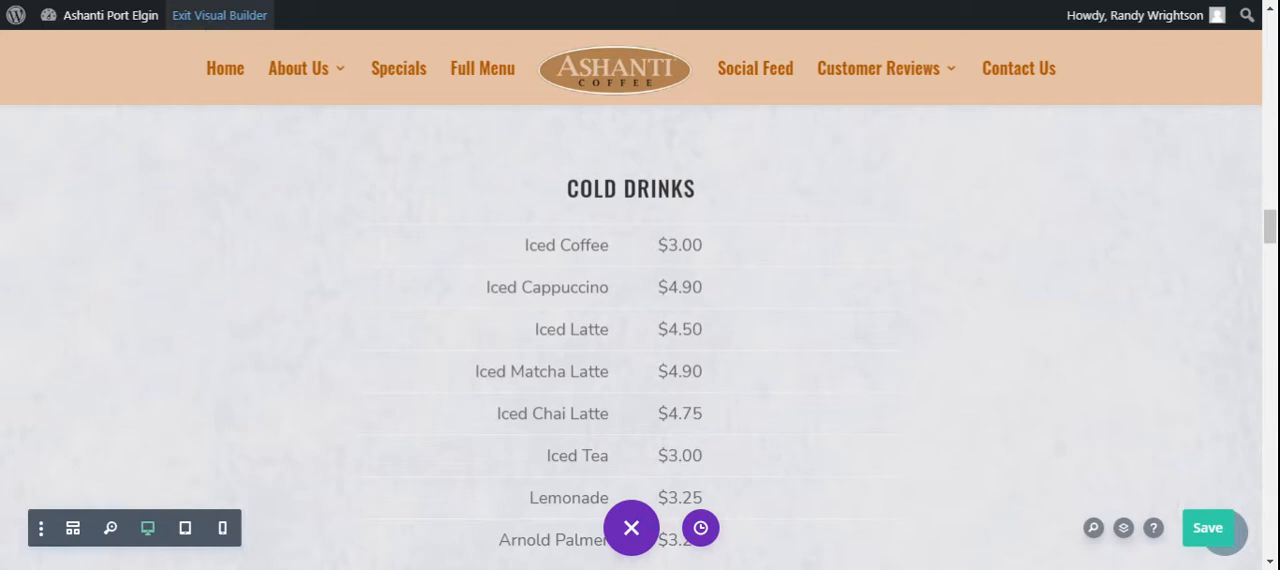
{"action": "left_click", "coordinate": [219, 15]}
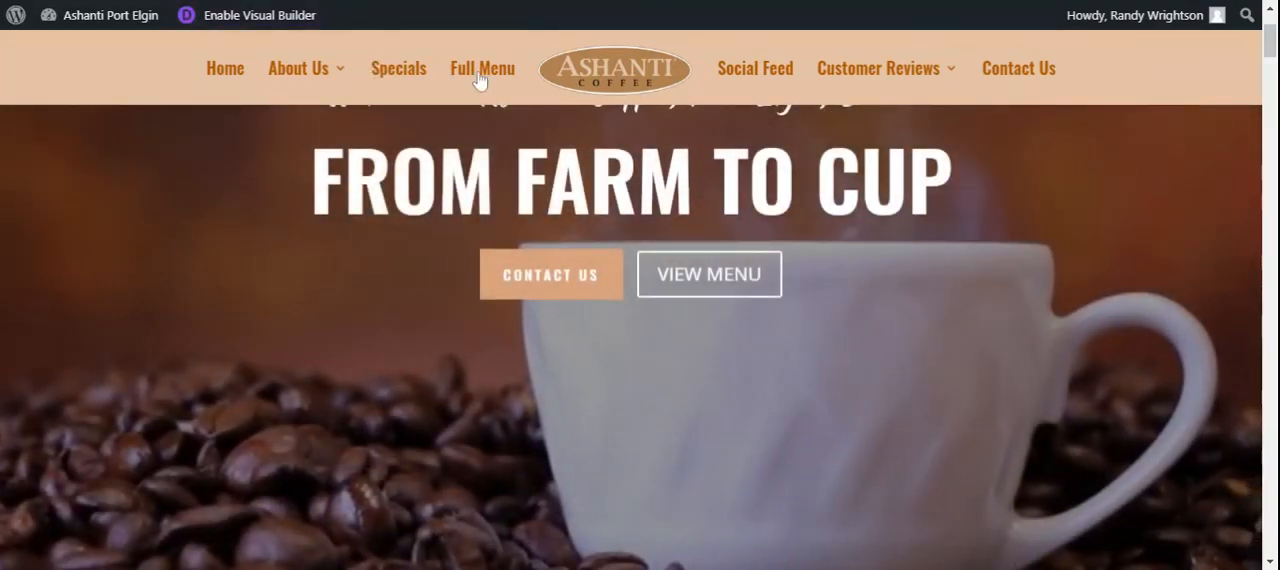
Go to the Full Menu section of the live page and check the prices in the Cold Drinks list
{"action": "left_click", "coordinate": [479, 80]}
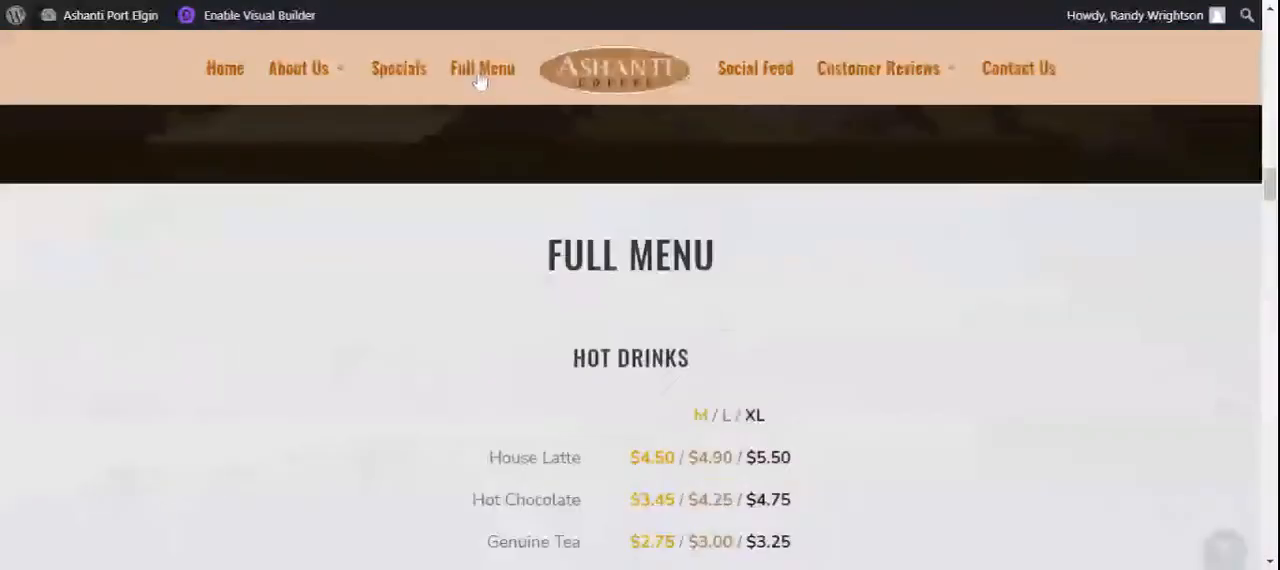
{"action": "scroll", "coordinate": [479, 80], "scroll_direction": "down", "scroll_amount": 3}
{"action": "scroll", "coordinate": [640, 340], "scroll_direction": "down", "scroll_amount": 2}
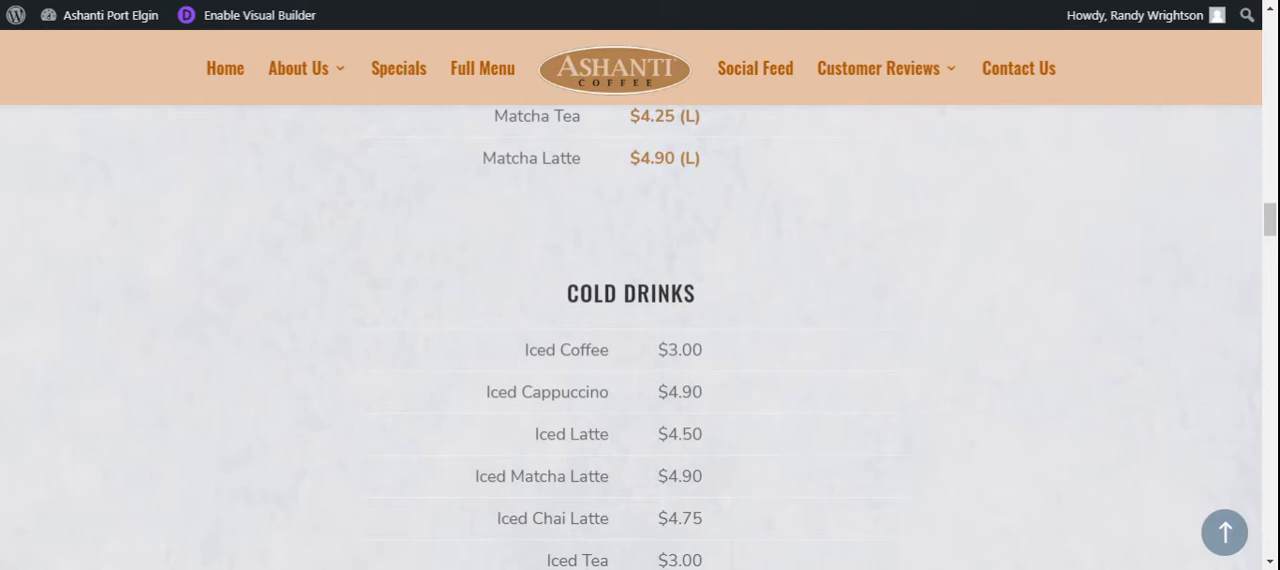
{"action": "scroll", "coordinate": [640, 340], "scroll_direction": "down", "scroll_amount": 4}
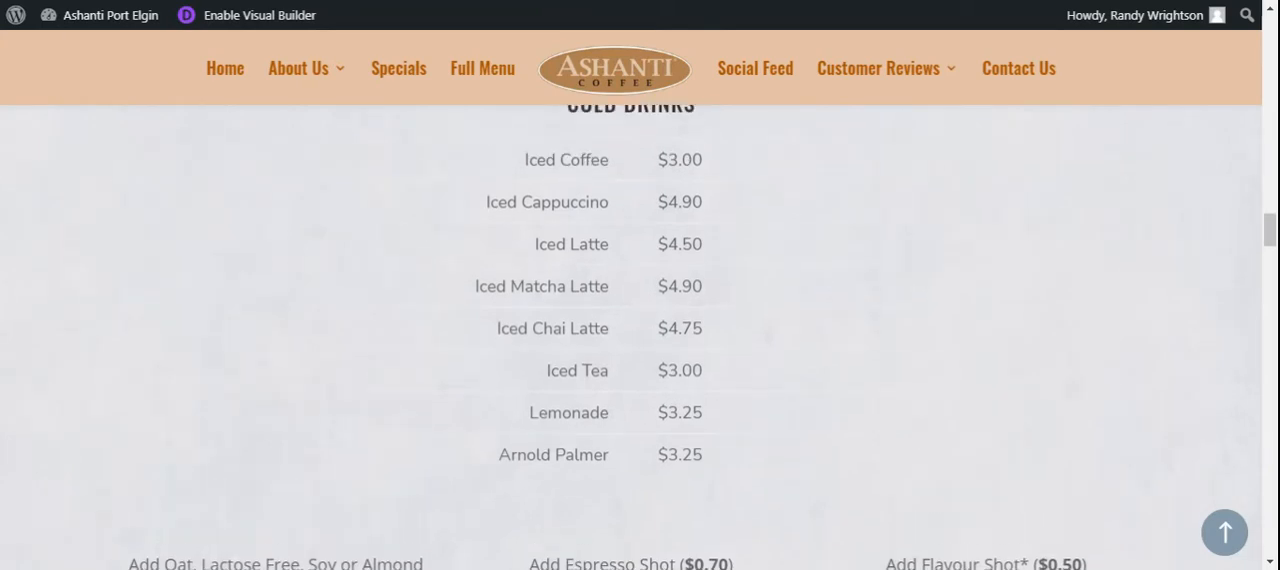
{"action": "scroll", "coordinate": [640, 340], "scroll_direction": "up", "scroll_amount": 1}
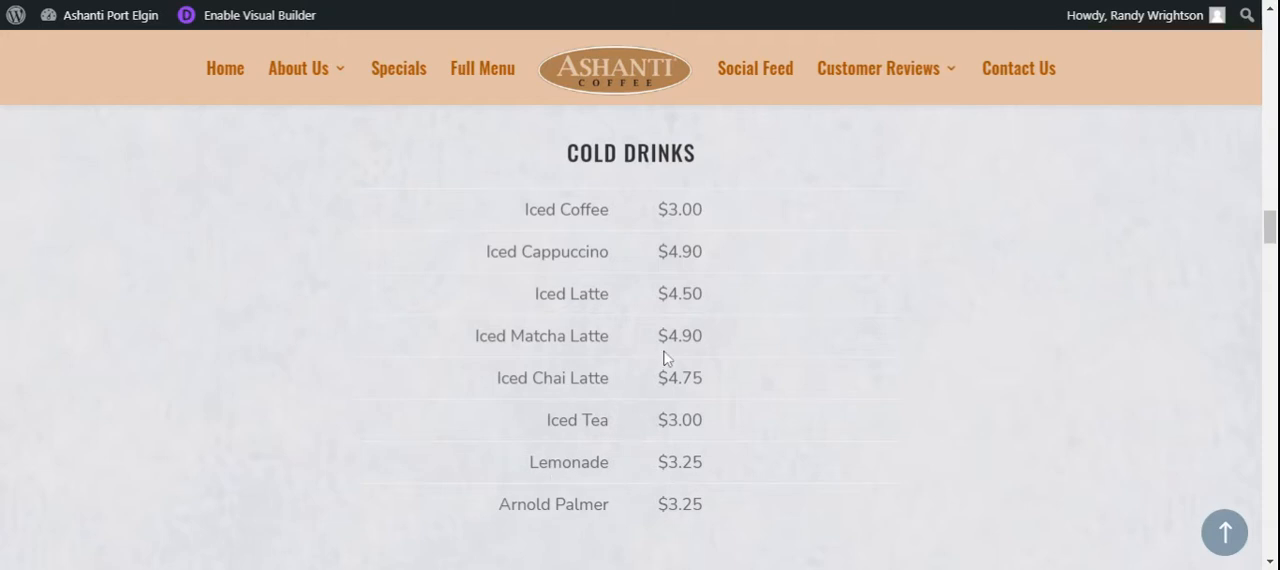
{"action": "scroll", "coordinate": [656, 174], "scroll_direction": "up", "scroll_amount": 1}
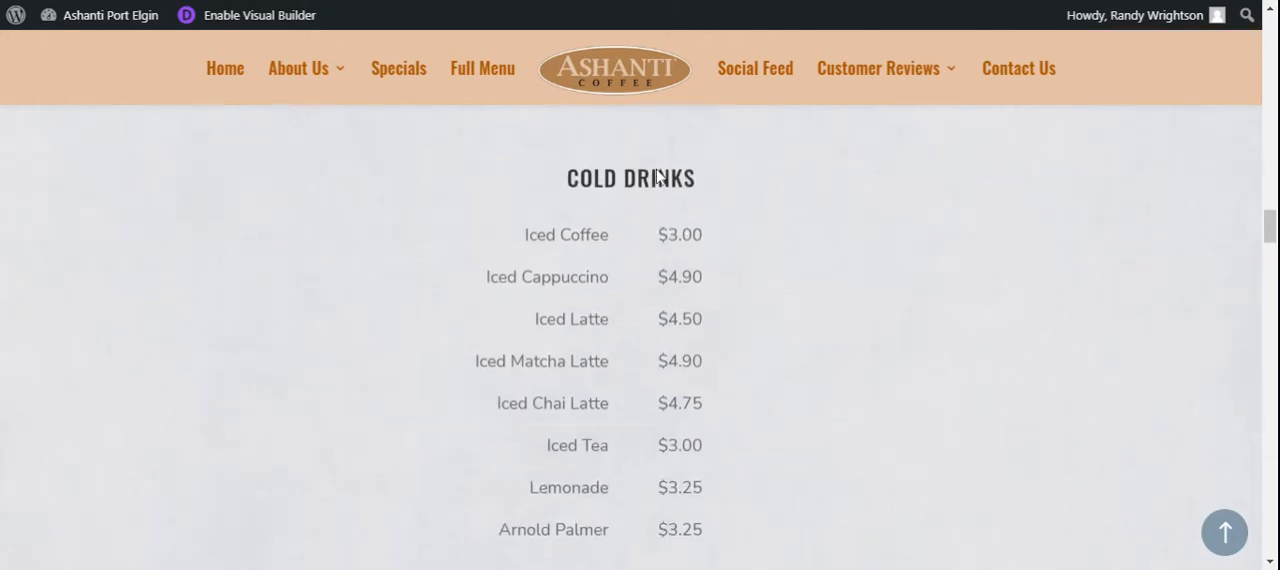
Enable the visual builder again and open the module settings of the Cold Drinks price list
{"action": "left_click", "coordinate": [284, 18]}
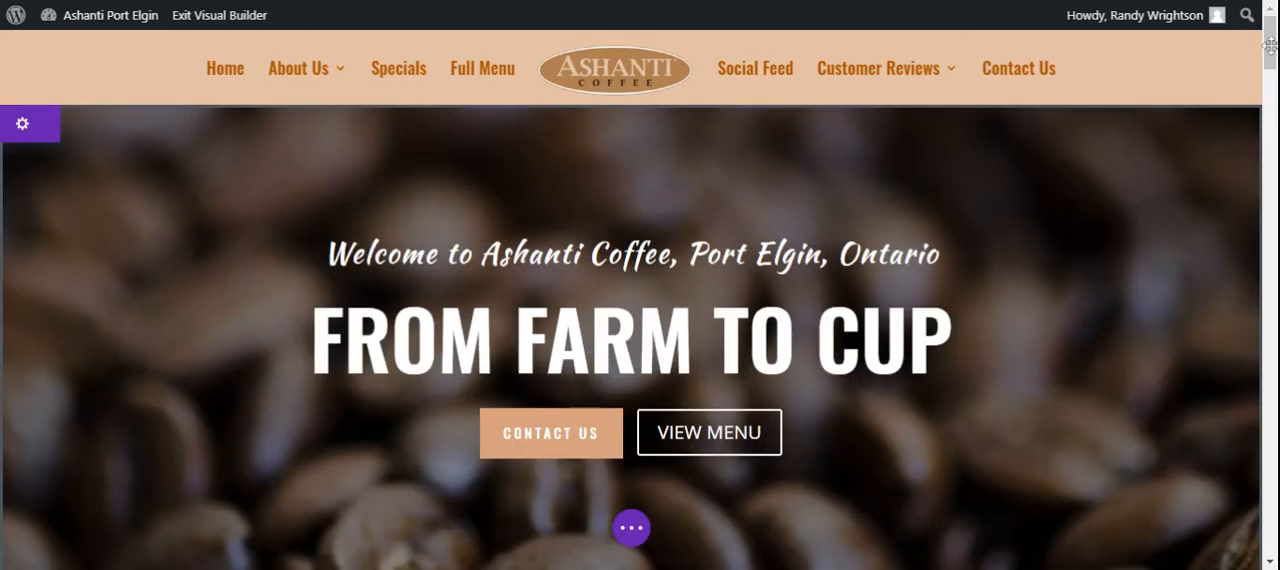
{"action": "left_click_drag", "start_coordinate": [1270, 46], "coordinate": [1270, 257]}
{"action": "mouse_move", "coordinate": [640, 194]}
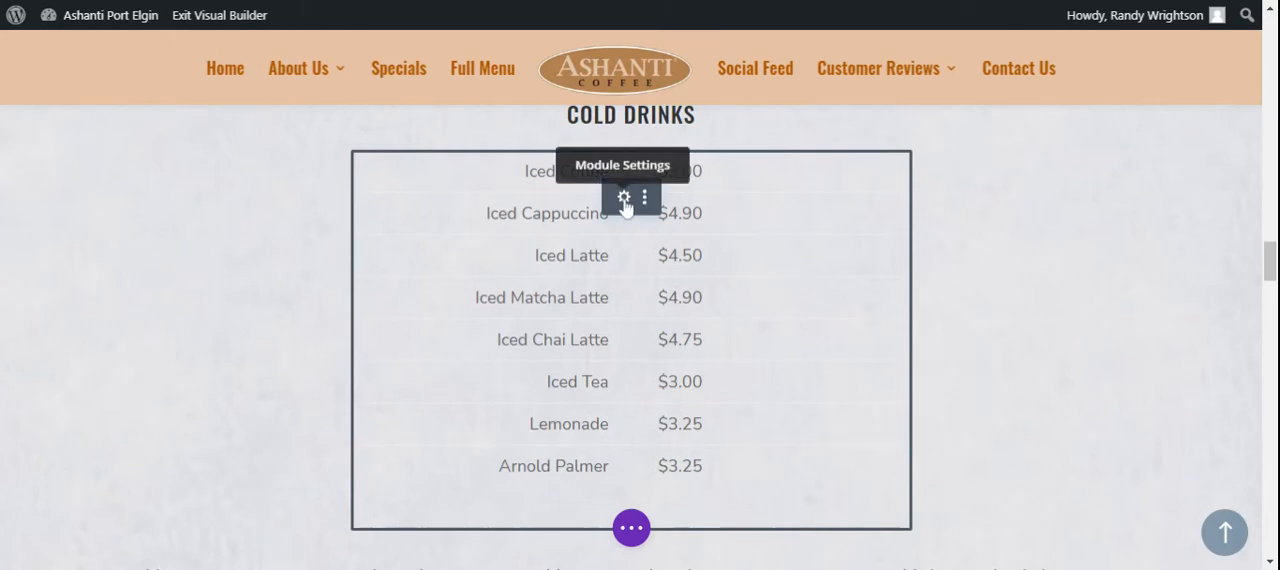
{"action": "left_click", "coordinate": [623, 199]}
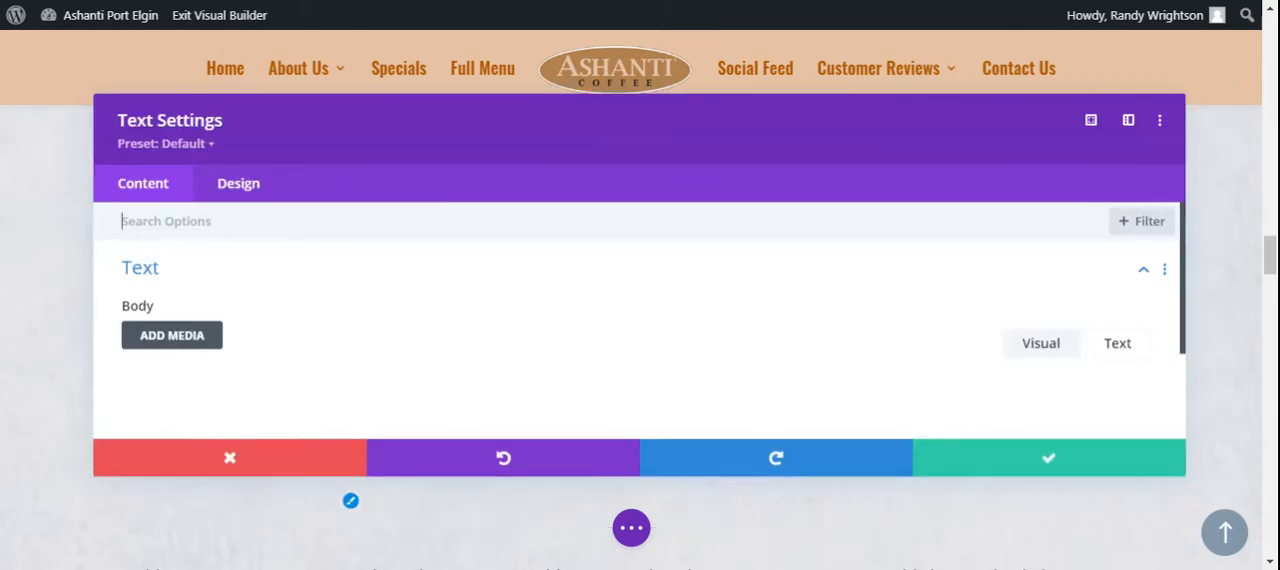
Insert a new table row after the Arnold Palmer row in the Cold Drinks text body
{"action": "left_click_drag", "start_coordinate": [1180, 243], "coordinate": [1208, 347]}
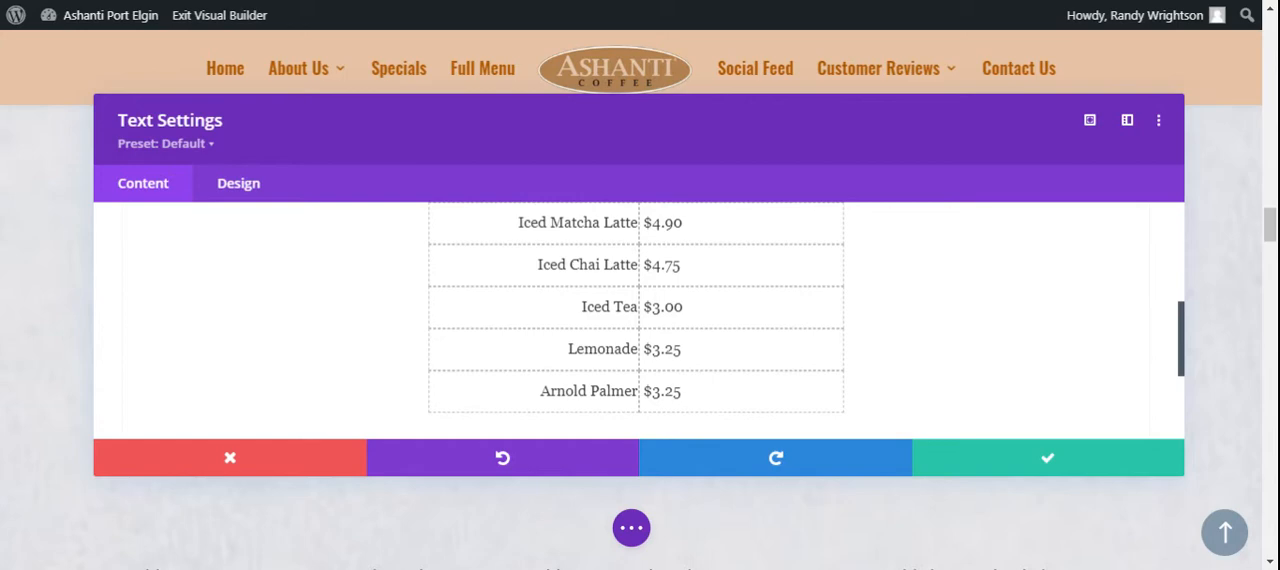
{"action": "left_click", "coordinate": [684, 391]}
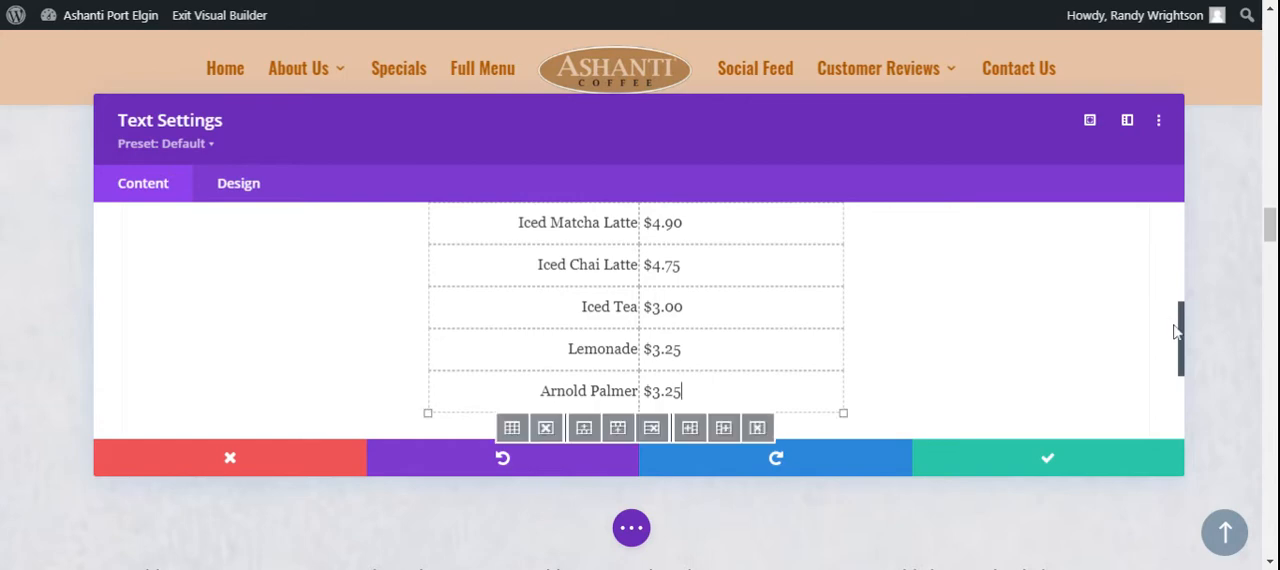
{"action": "mouse_move", "coordinate": [1180, 338]}
{"action": "left_mouse_down"}
{"action": "mouse_move", "coordinate": [1178, 292]}
{"action": "mouse_move", "coordinate": [1180, 344]}
{"action": "left_mouse_up"}
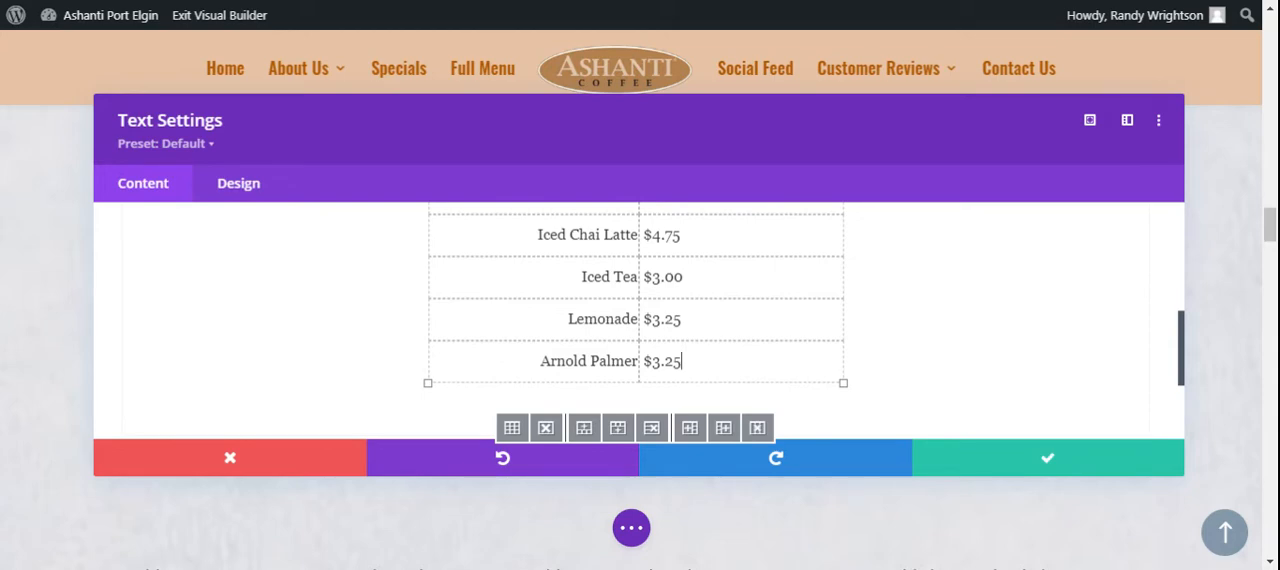
{"action": "left_click", "coordinate": [617, 431]}
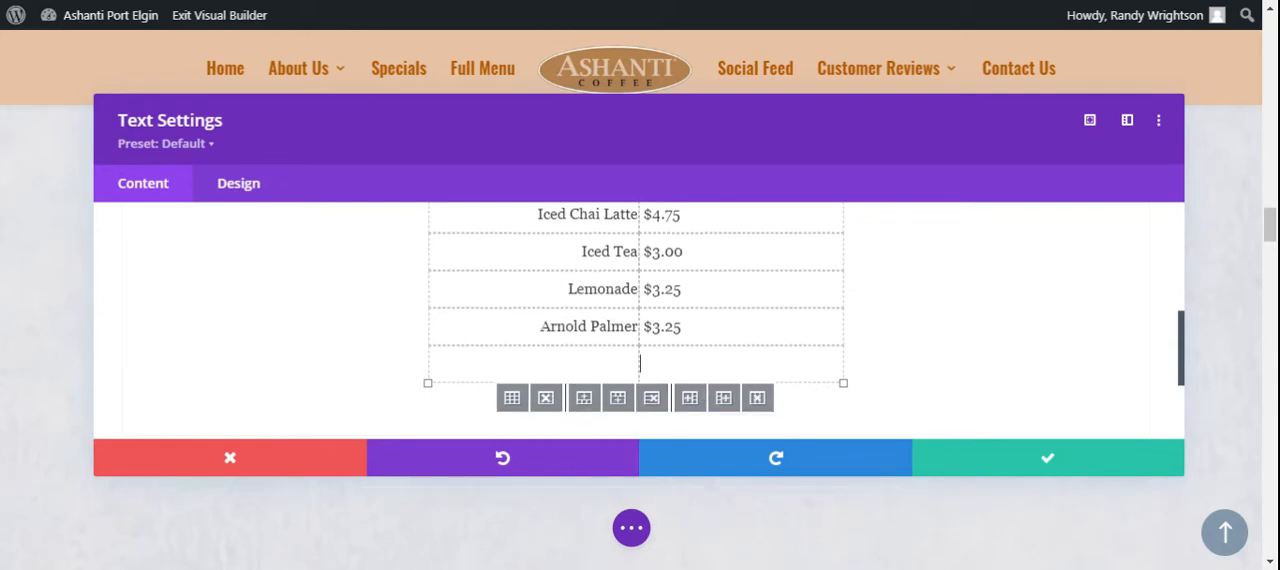
Enter "New Cold Drink" as the item name in the empty row below Arnold Palmer
{"action": "type", "text": "Nr"}
{"action": "key", "text": "BackSpace"}
{"action": "type", "text": "ew Cp"}
{"action": "key", "text": "BackSpace"}
{"action": "type", "text": "old D"}
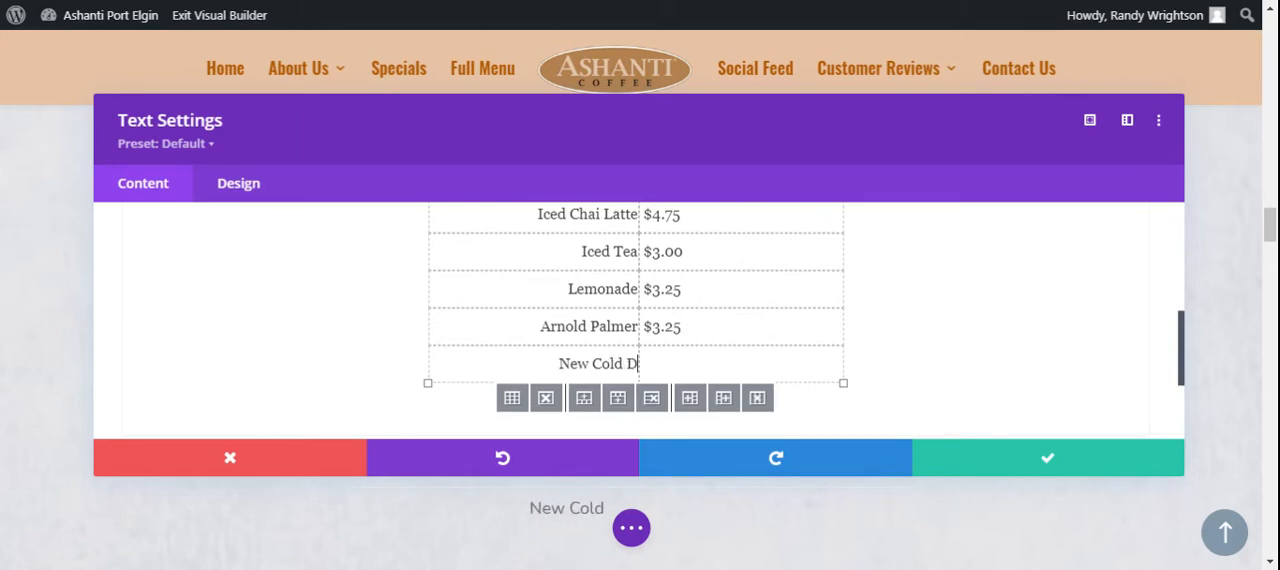
{"action": "type", "text": "rink"}
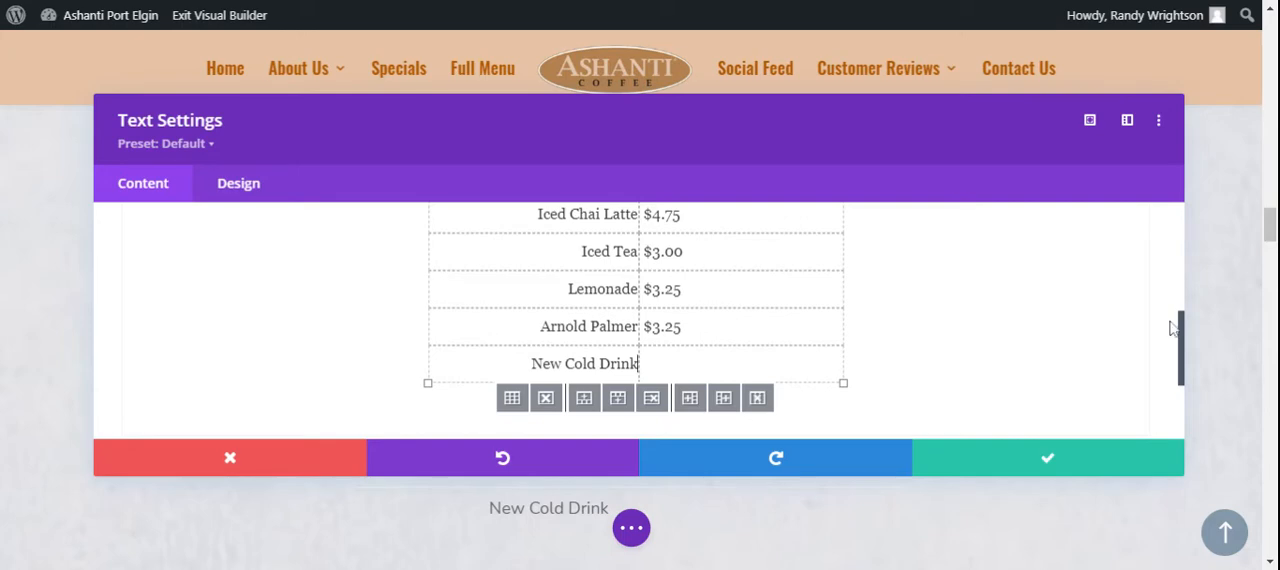
Enter $2.00 as the New Cold Drink price and save the text module's settings
{"action": "mouse_move", "coordinate": [1181, 330]}
{"action": "left_mouse_down"}
{"action": "mouse_move", "coordinate": [1176, 262]}
{"action": "mouse_move", "coordinate": [1202, 335]}
{"action": "left_mouse_up"}
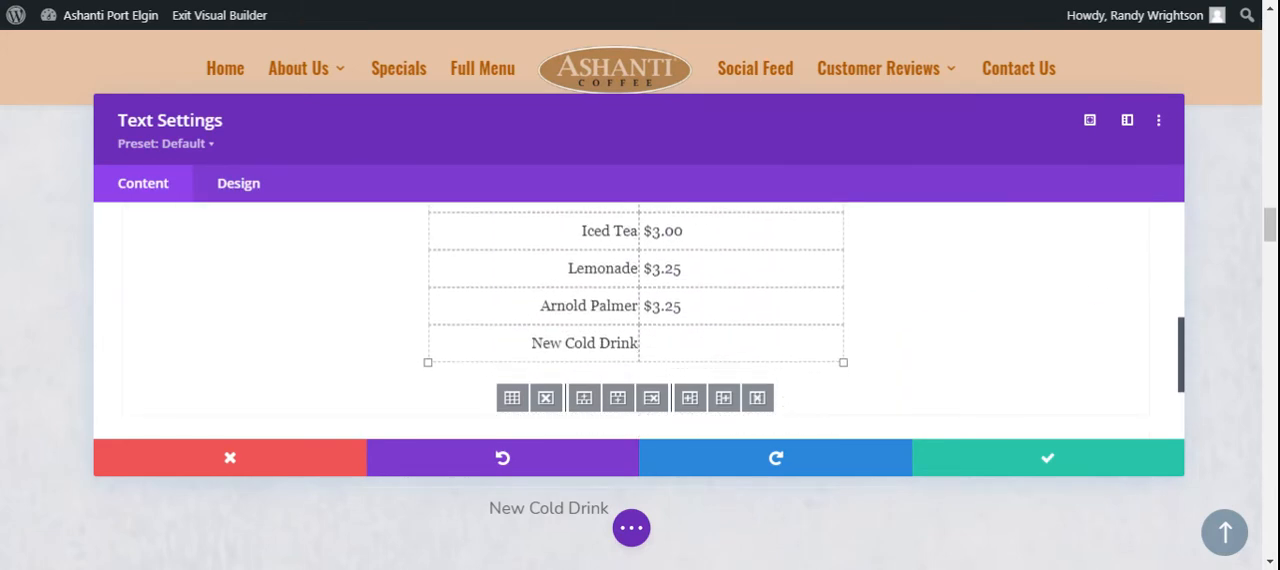
{"action": "left_click", "coordinate": [642, 343]}
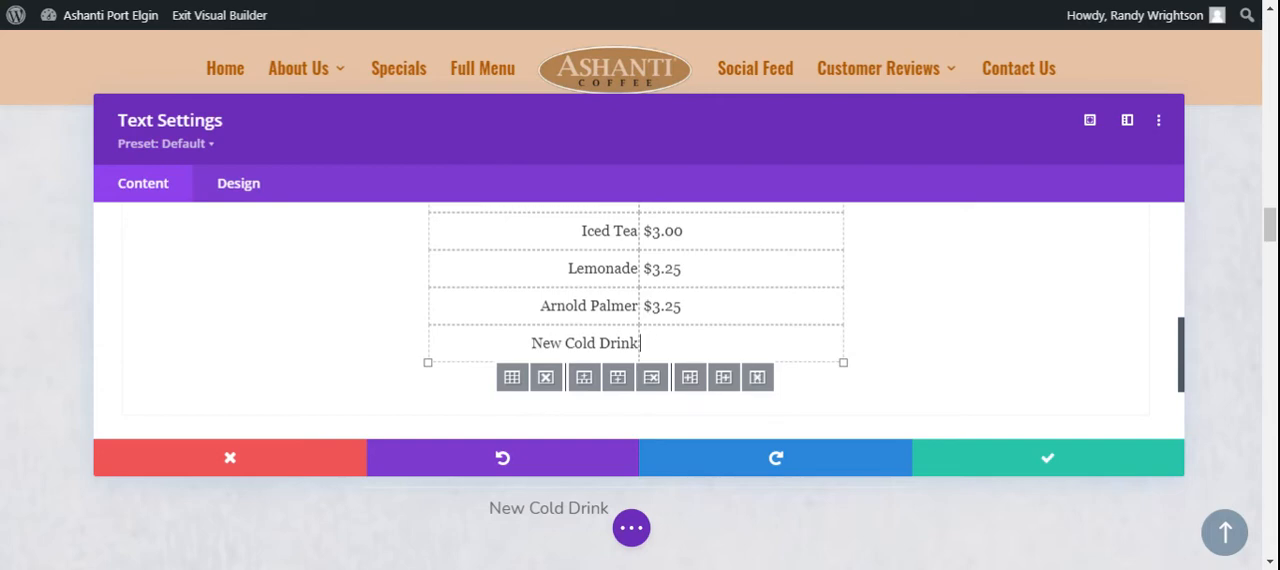
{"action": "type", "text": "$2.00"}
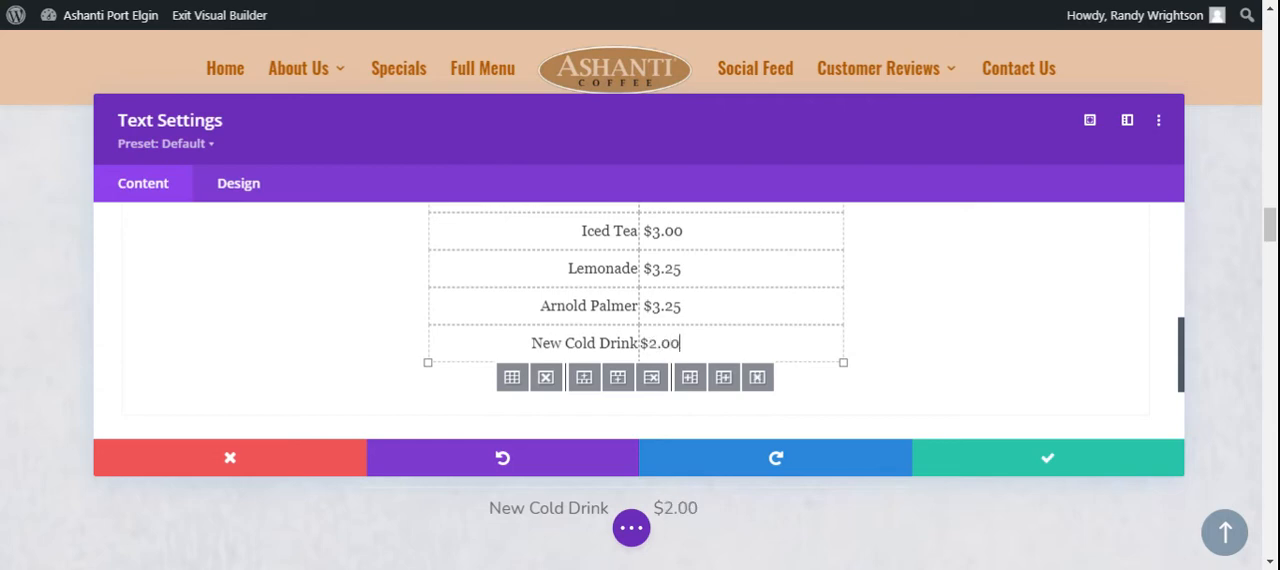
{"action": "left_click", "coordinate": [1047, 467]}
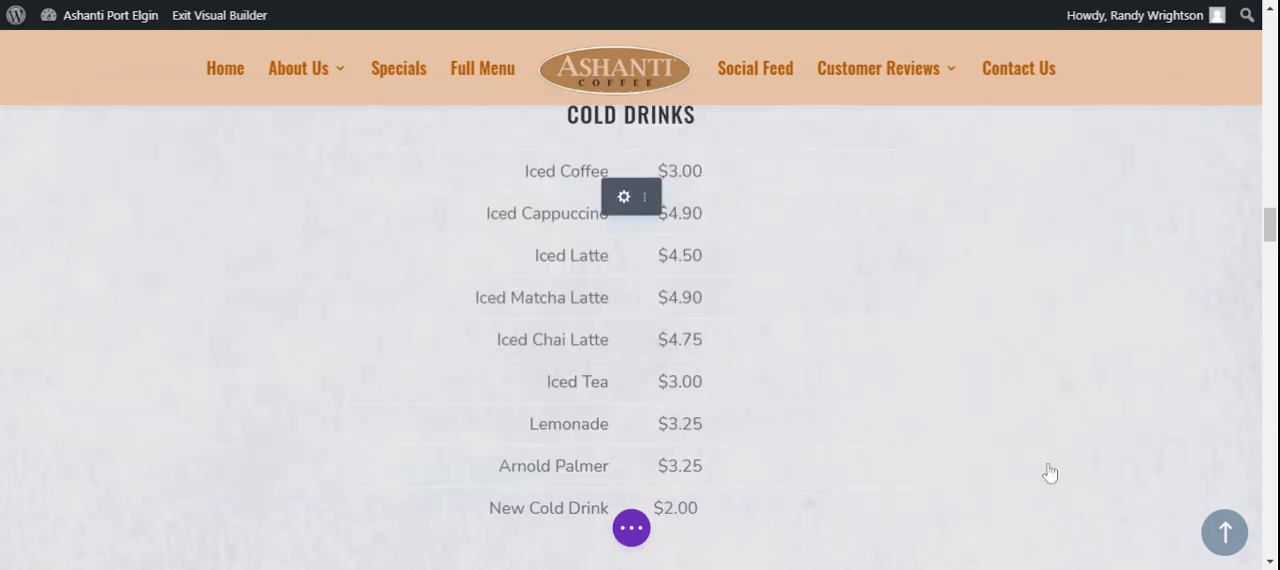
Save the home page with the added cold drink and exit the visual builder
{"action": "scroll", "coordinate": [596, 487], "scroll_direction": "down", "scroll_amount": 1}
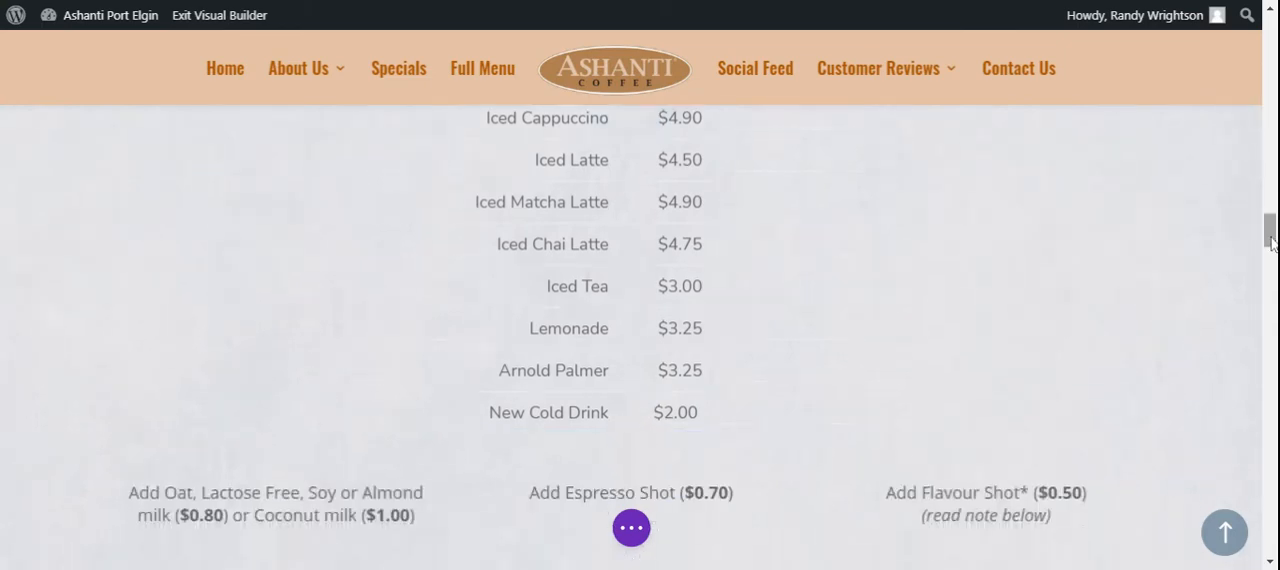
{"action": "left_click", "coordinate": [636, 533]}
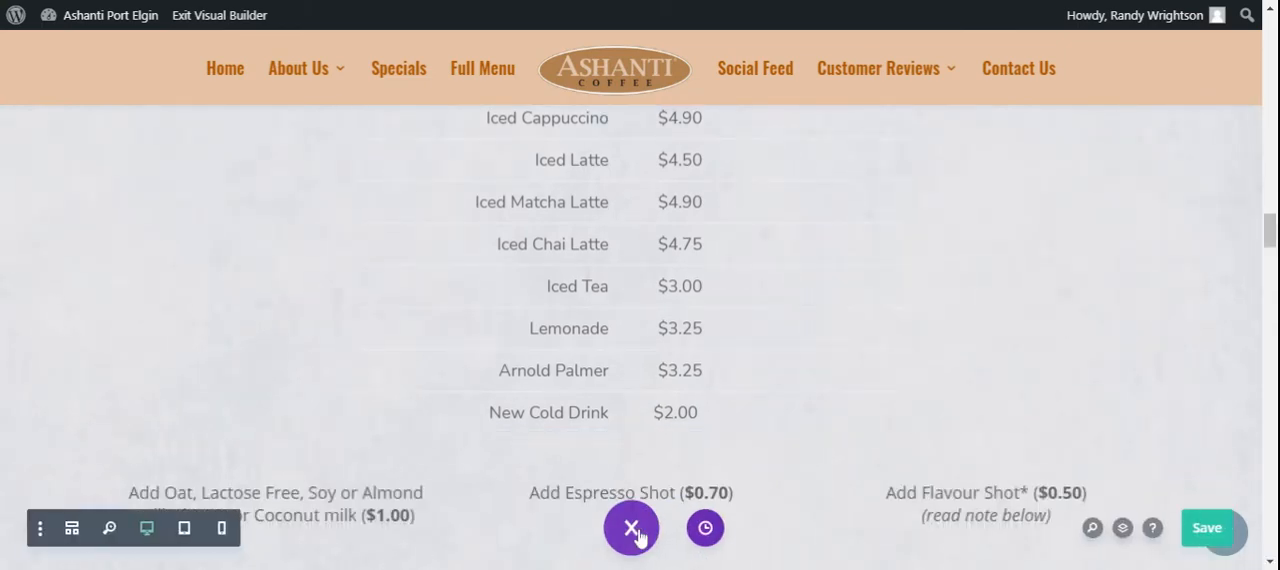
{"action": "left_click", "coordinate": [1208, 530]}
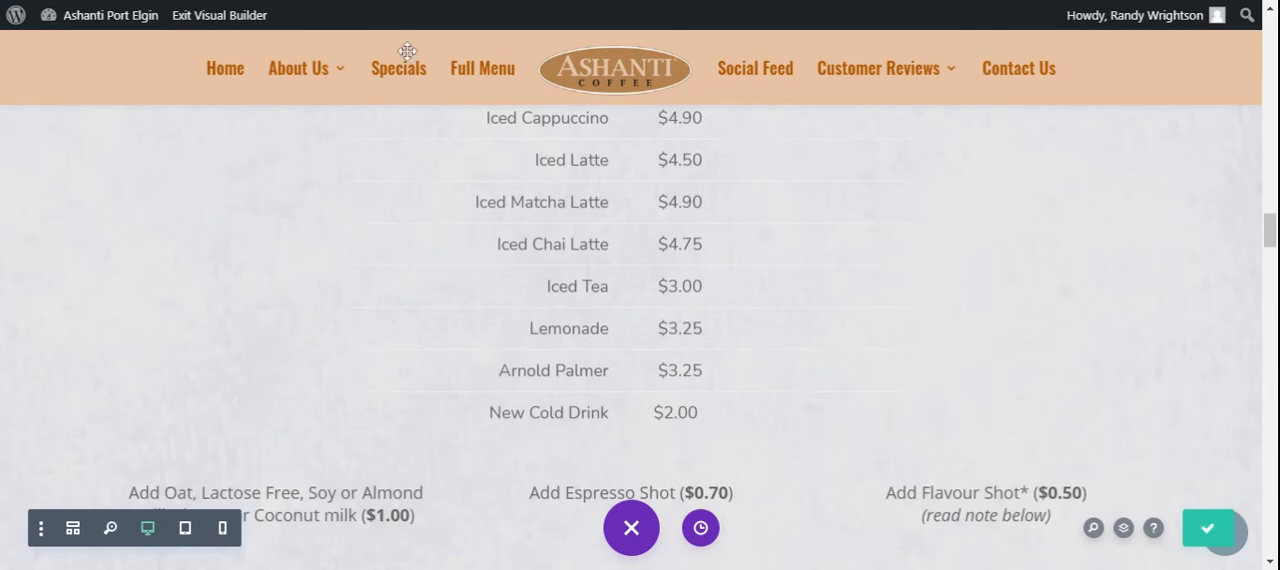
{"action": "left_click", "coordinate": [245, 20]}
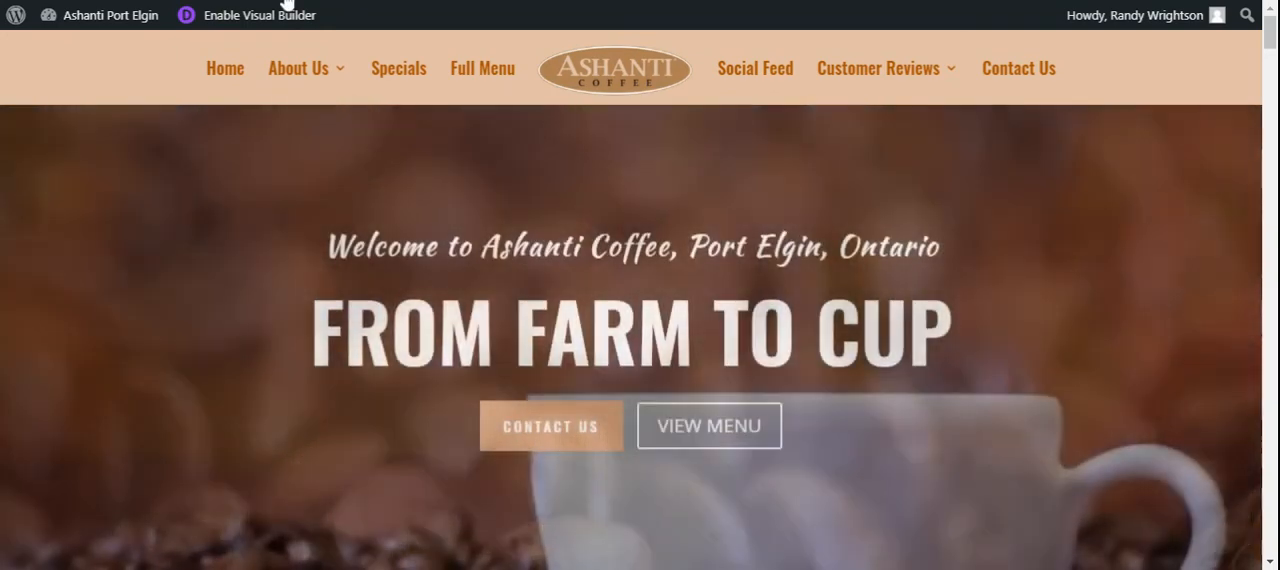
Examine the New Cold Drink row on the live page and compare its alignment with the other Cold Drinks rows
{"action": "scroll", "coordinate": [1274, 37], "scroll_direction": "down", "scroll_amount": 5}
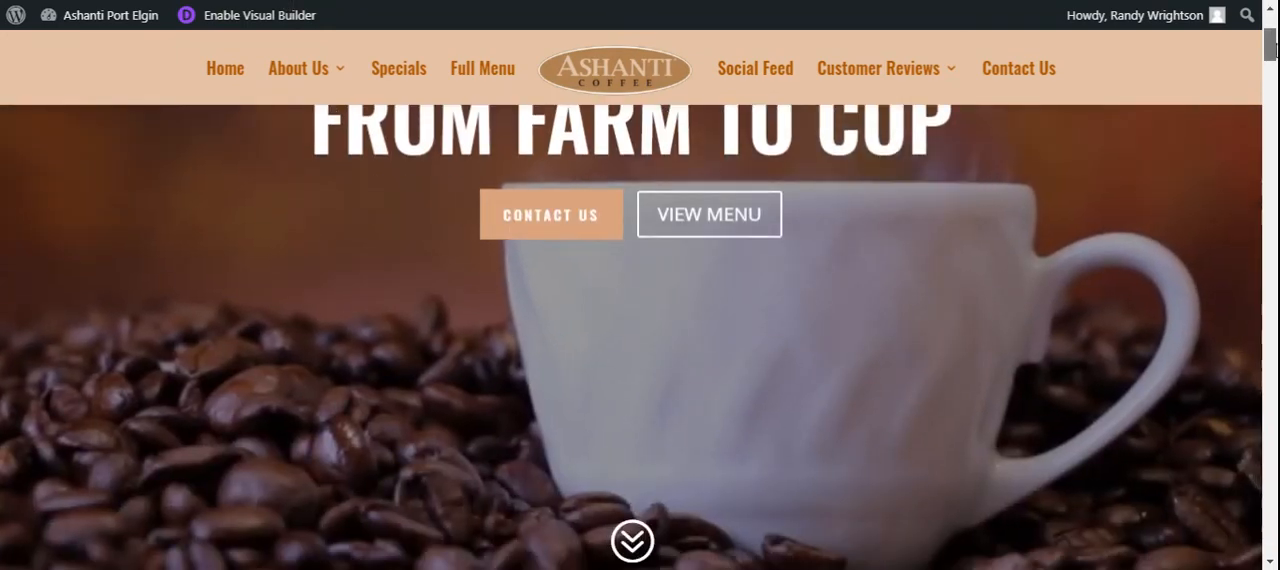
{"action": "scroll", "coordinate": [640, 337], "scroll_direction": "down", "scroll_amount": 10}
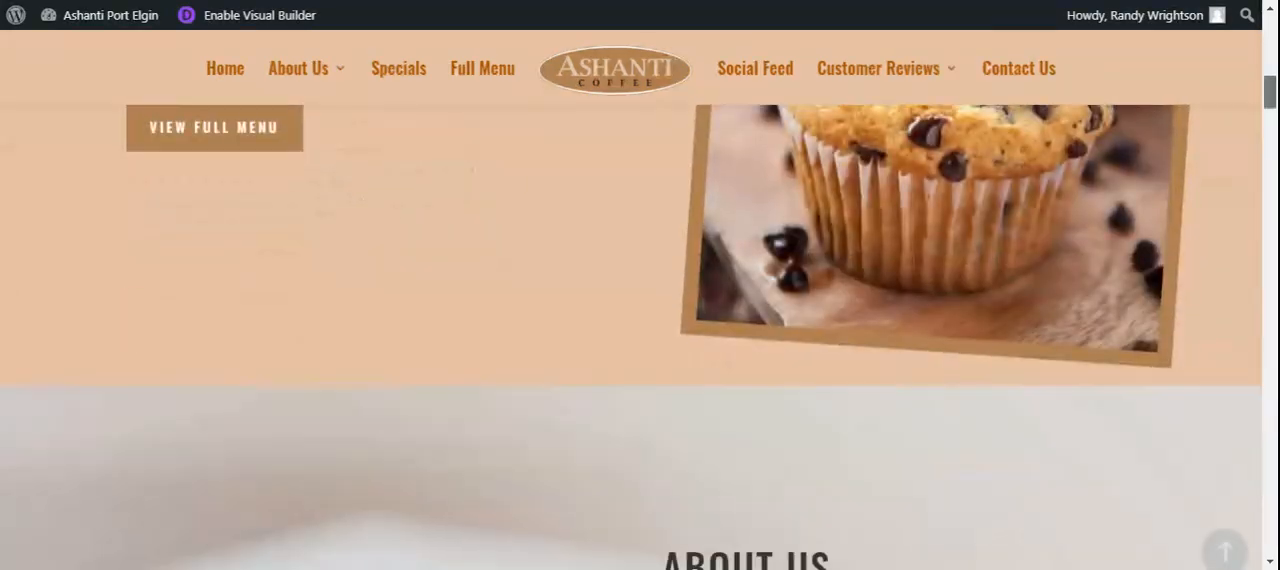
{"action": "scroll", "coordinate": [640, 337], "scroll_direction": "down", "scroll_amount": 10}
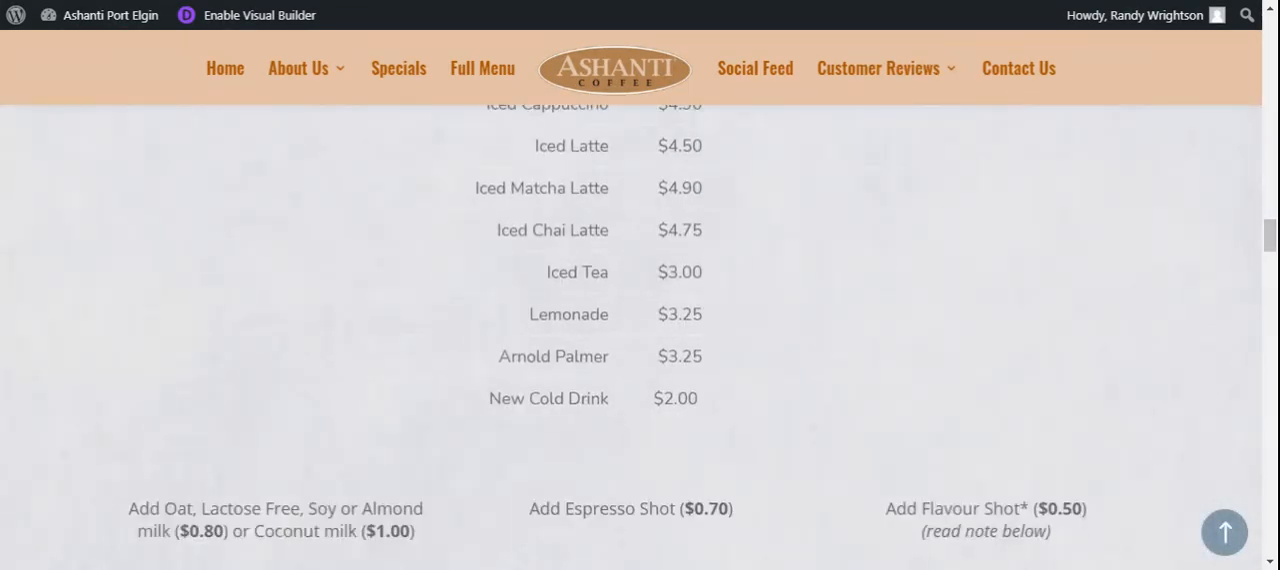
{"action": "left_click_drag", "start_coordinate": [480, 402], "coordinate": [740, 406]}
{"action": "left_click", "coordinate": [750, 400]}
{"action": "left_click_drag", "start_coordinate": [546, 274], "coordinate": [740, 277]}
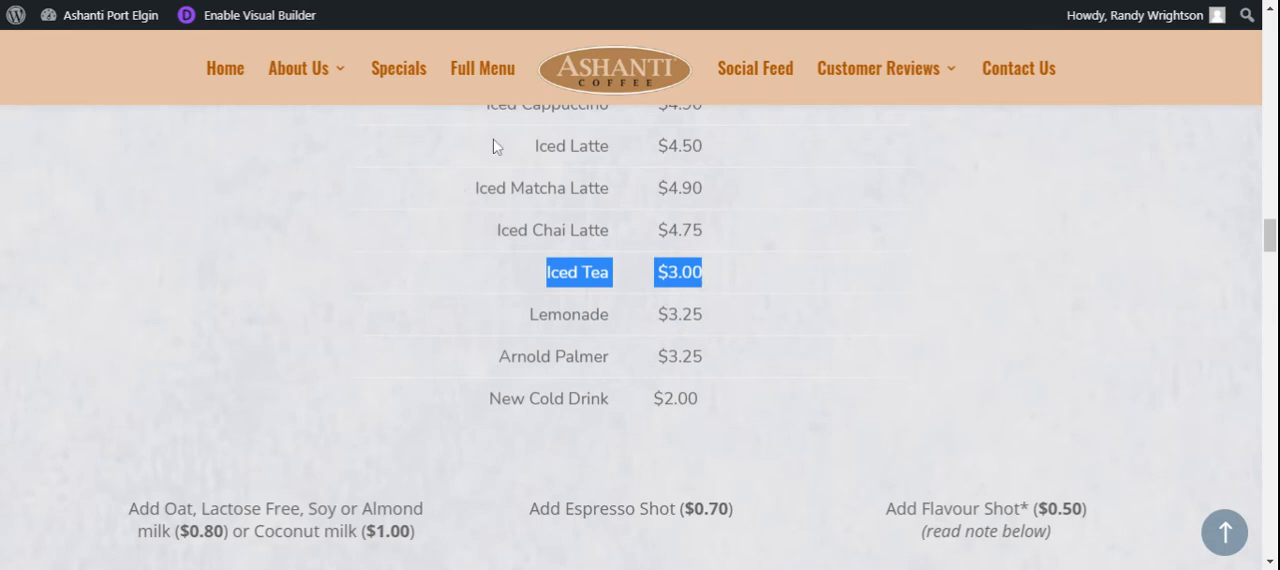
{"action": "left_click_drag", "start_coordinate": [532, 146], "coordinate": [740, 148]}
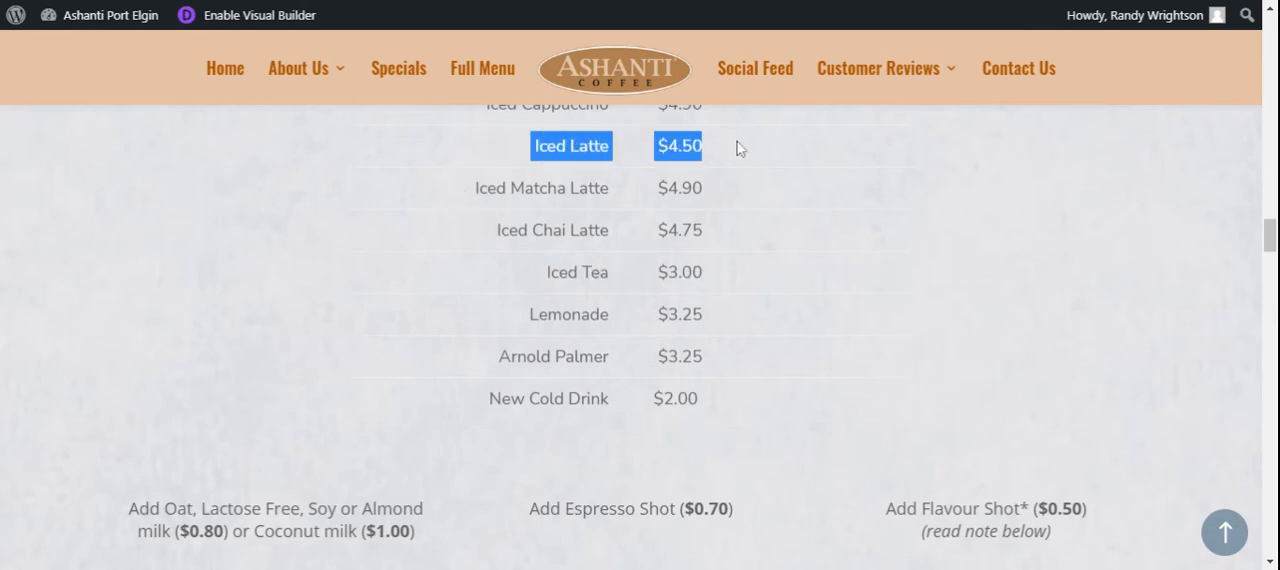
{"action": "left_click_drag", "start_coordinate": [546, 314], "coordinate": [789, 320]}
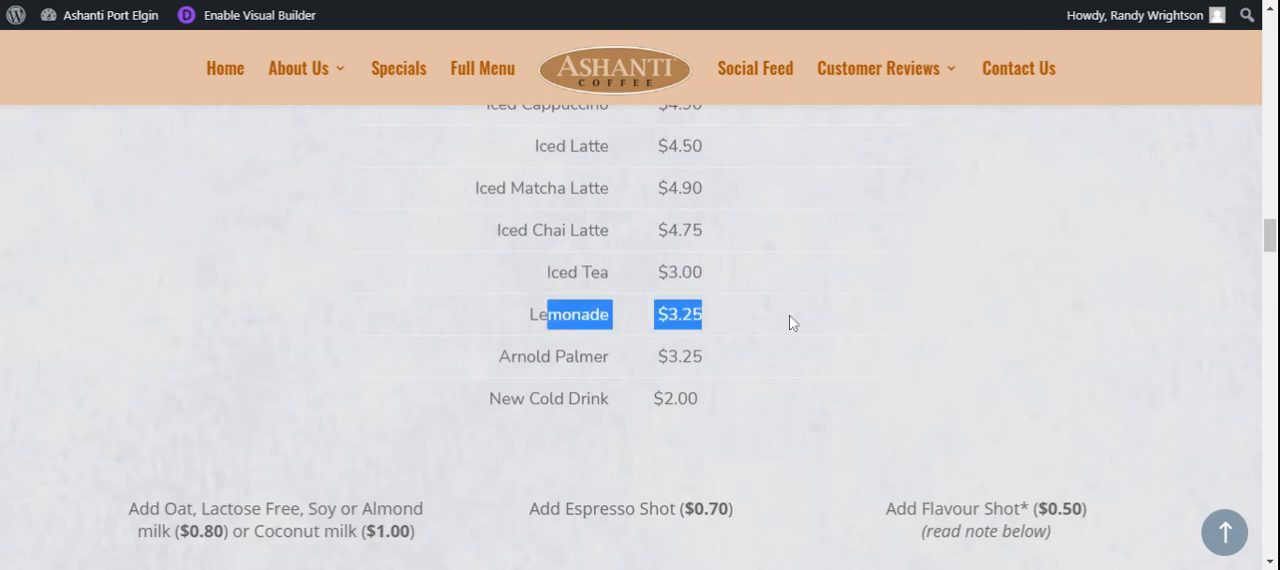
{"action": "left_click", "coordinate": [767, 352]}
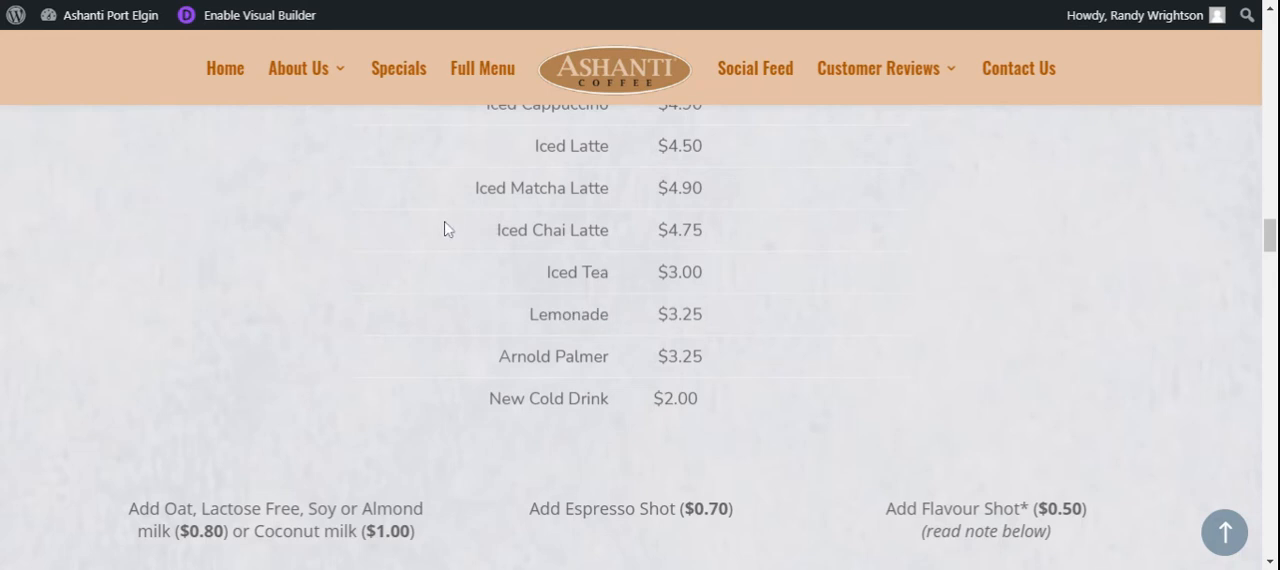
Enable the visual builder again and open the text settings of the Cold Drinks price list
{"action": "left_click", "coordinate": [268, 32]}
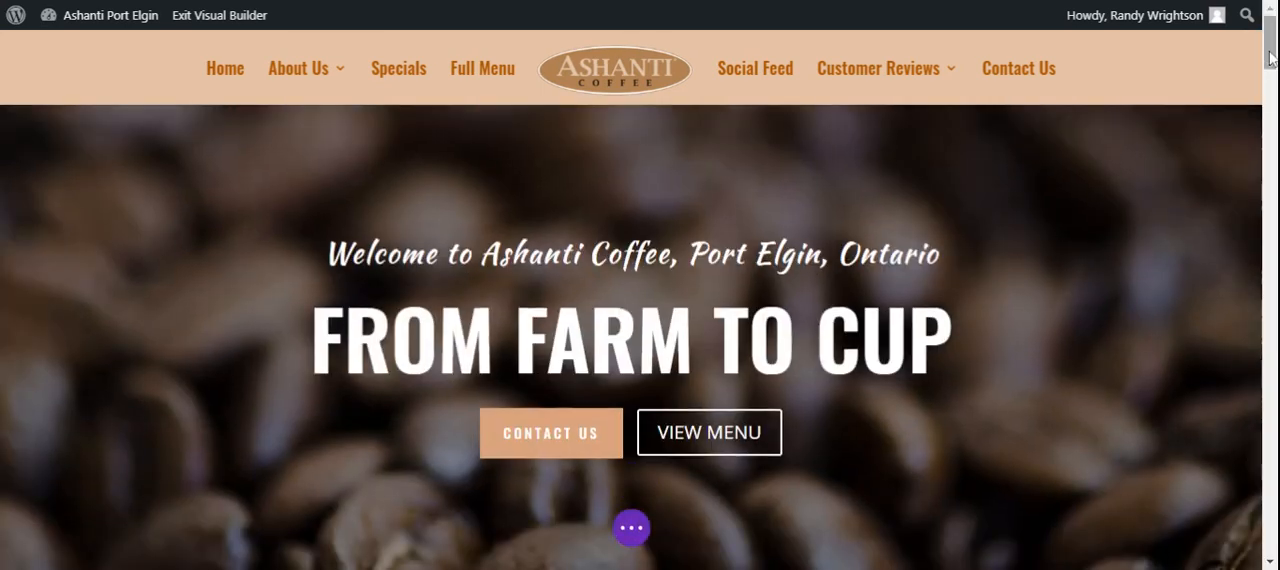
{"action": "left_click_drag", "start_coordinate": [1270, 57], "coordinate": [1272, 251]}
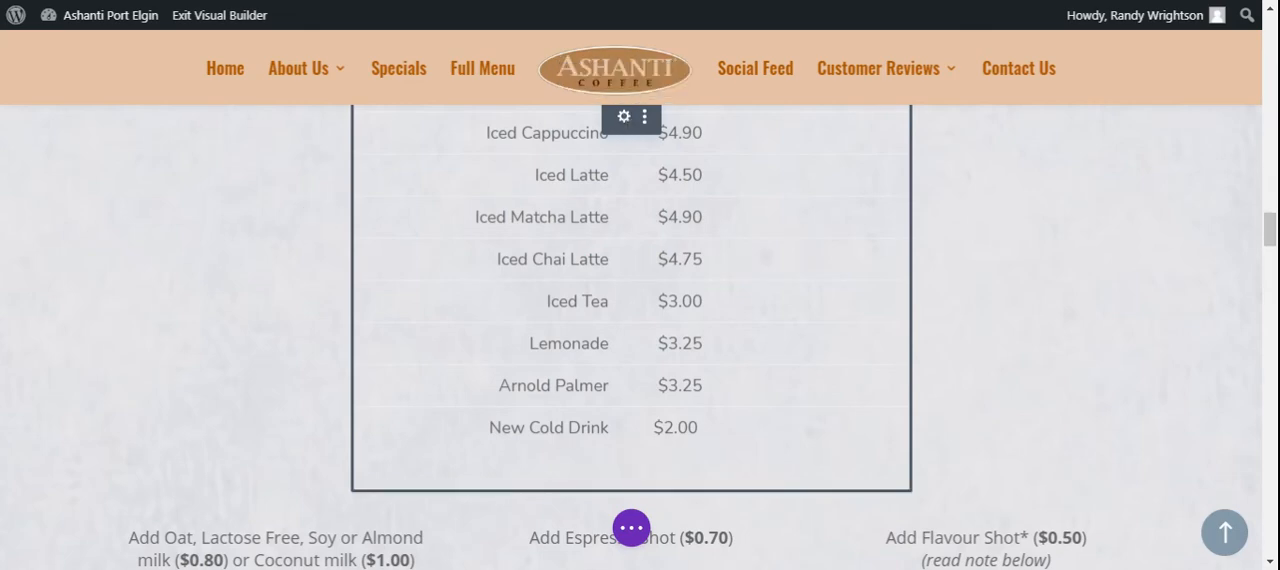
{"action": "left_click", "coordinate": [623, 120]}
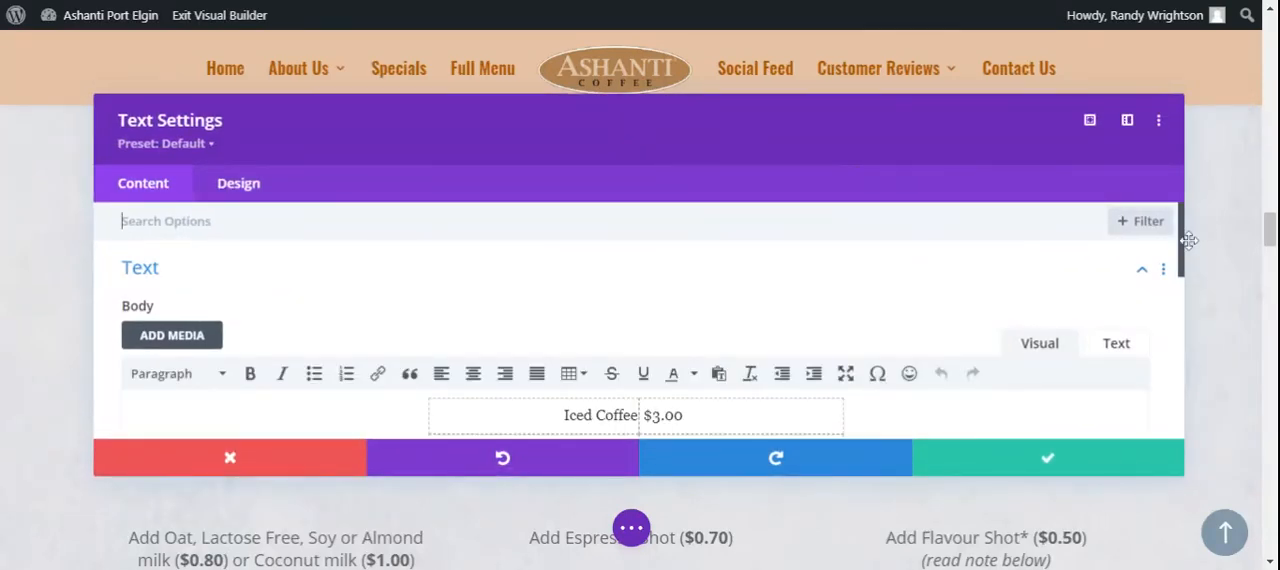
Delete the New Cold Drink row from the Cold Drinks table and save the text module's settings
{"action": "scroll", "coordinate": [1188, 250], "scroll_direction": "down", "scroll_amount": 2}
{"action": "left_click_drag", "start_coordinate": [1184, 314], "coordinate": [1188, 360]}
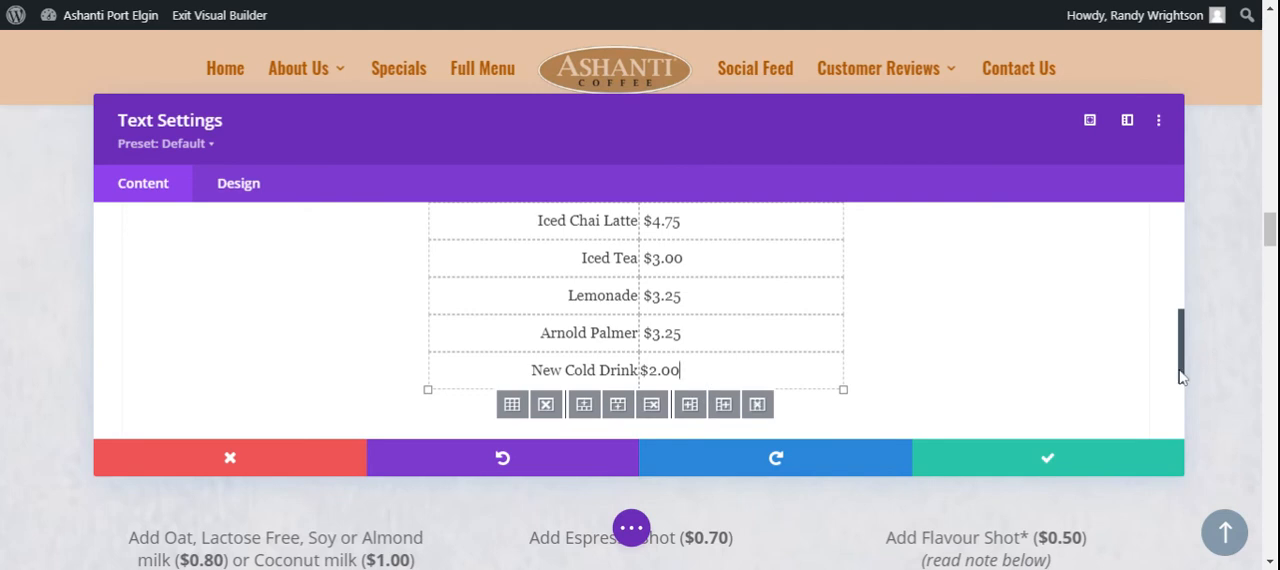
{"action": "left_click_drag", "start_coordinate": [1180, 375], "coordinate": [1175, 315]}
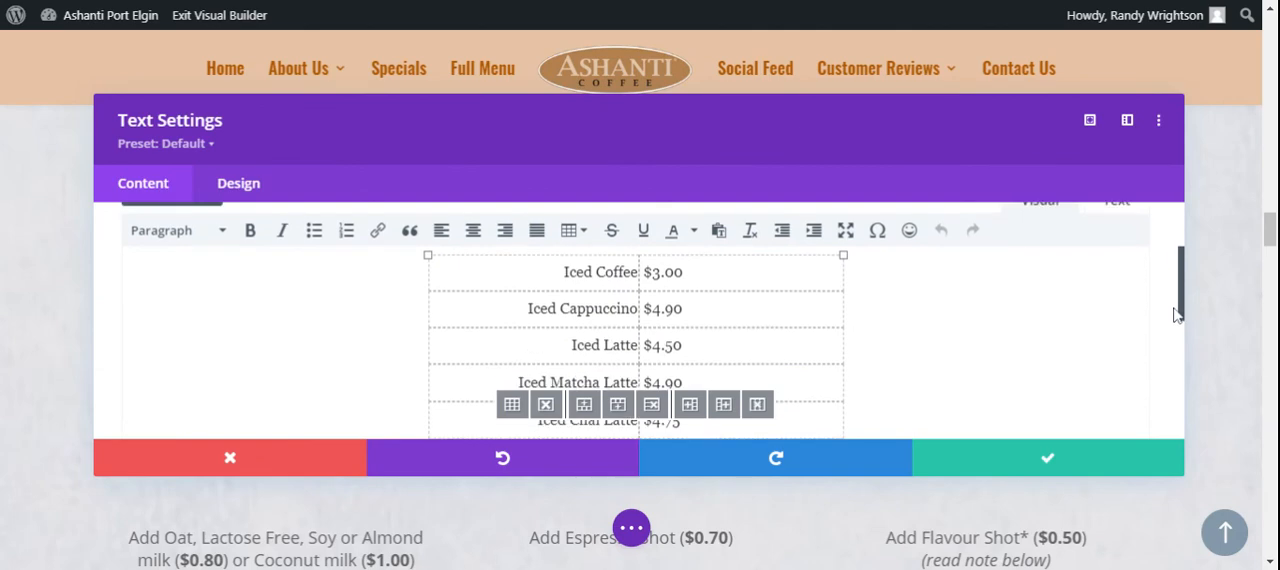
{"action": "left_click", "coordinate": [582, 230]}
{"action": "mouse_move", "coordinate": [641, 358]}
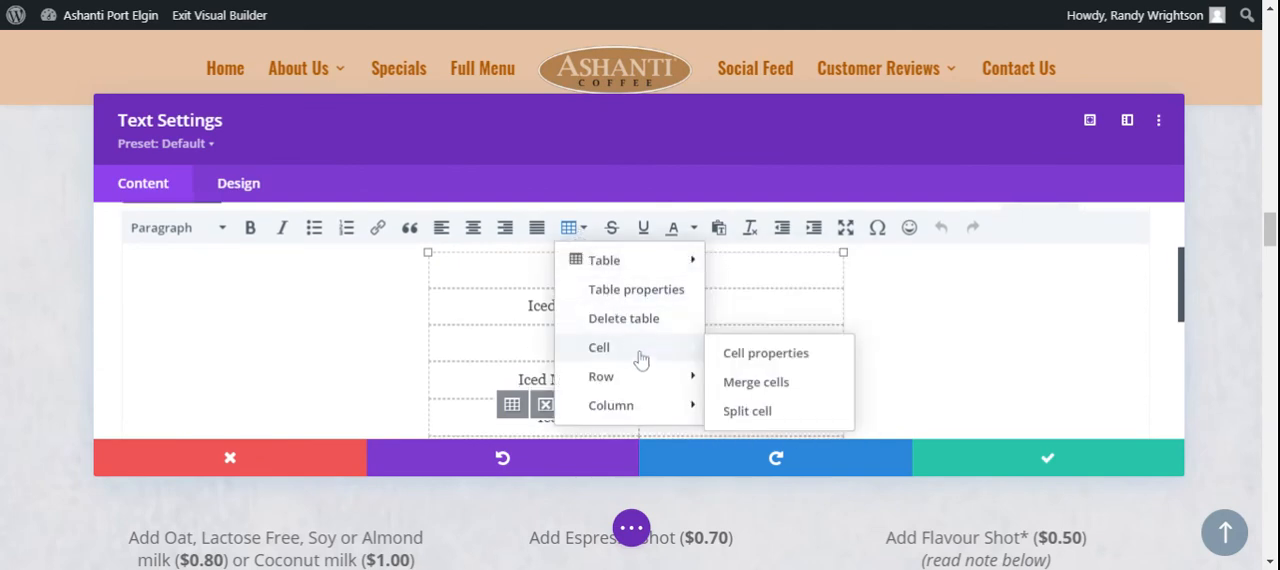
{"action": "mouse_move", "coordinate": [643, 378]}
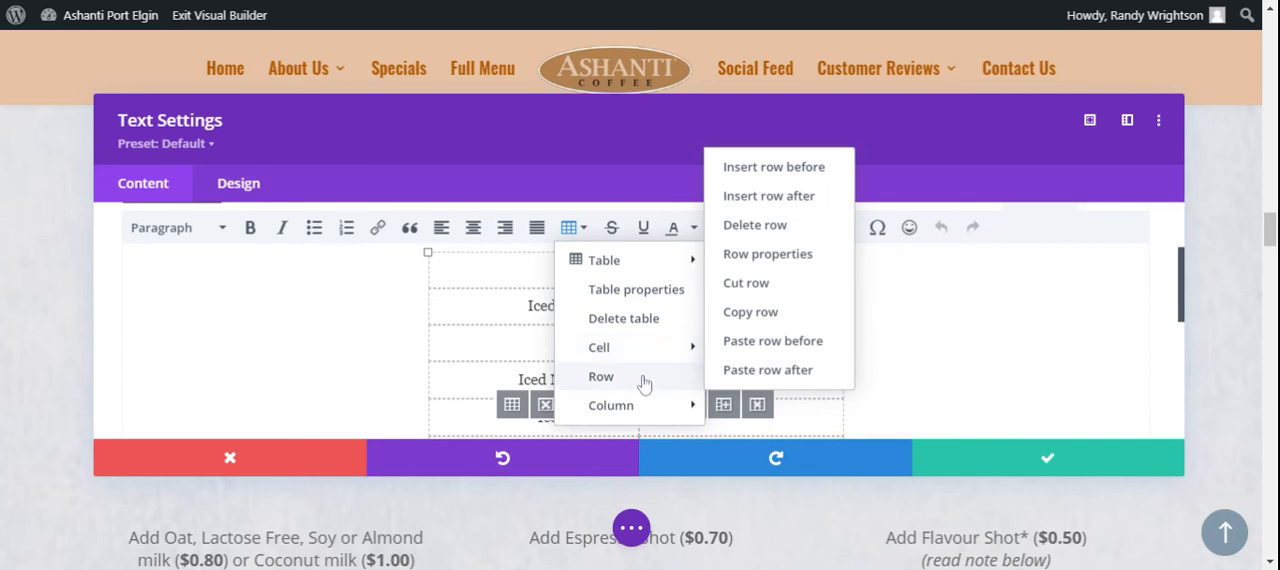
{"action": "left_click", "coordinate": [755, 225]}
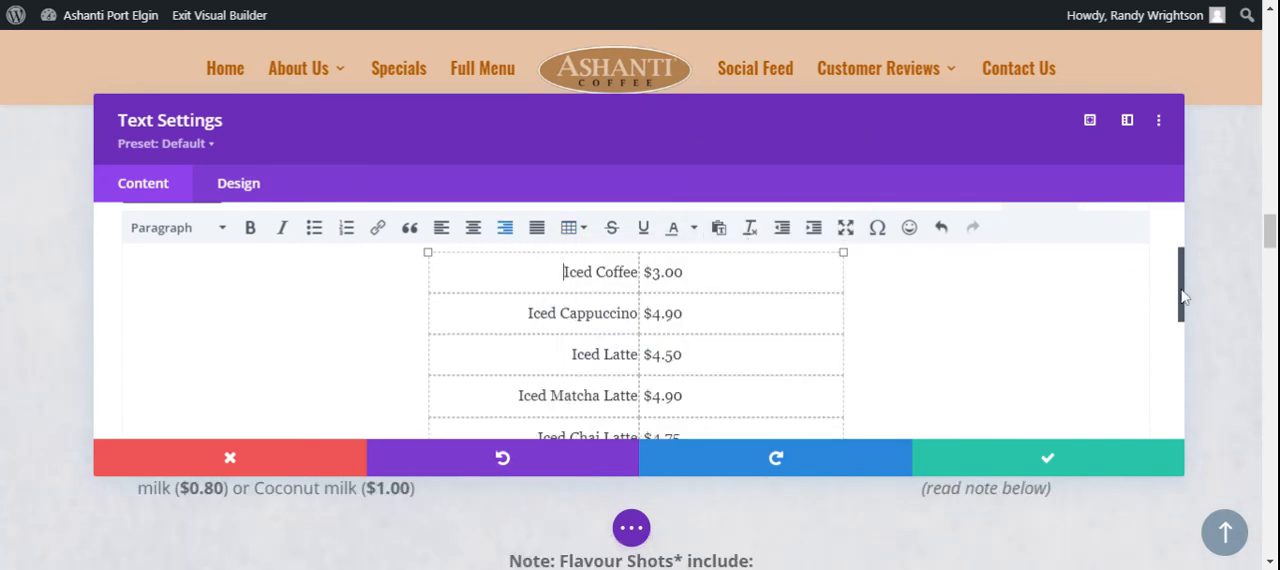
{"action": "left_click_drag", "start_coordinate": [1181, 285], "coordinate": [1192, 363]}
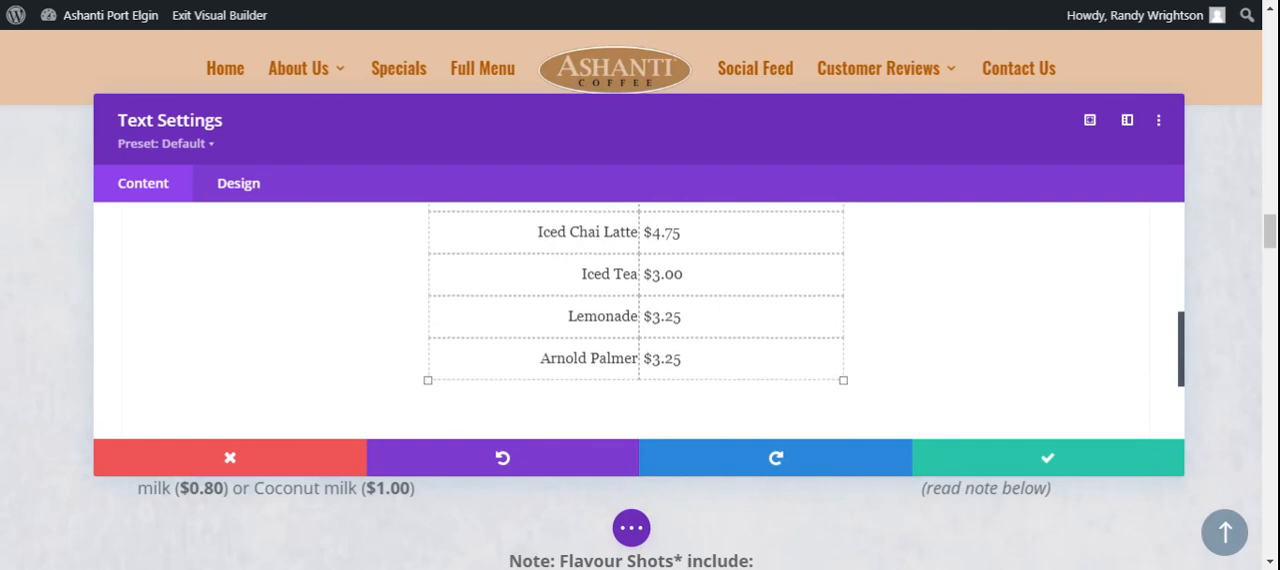
{"action": "left_click", "coordinate": [1047, 459]}
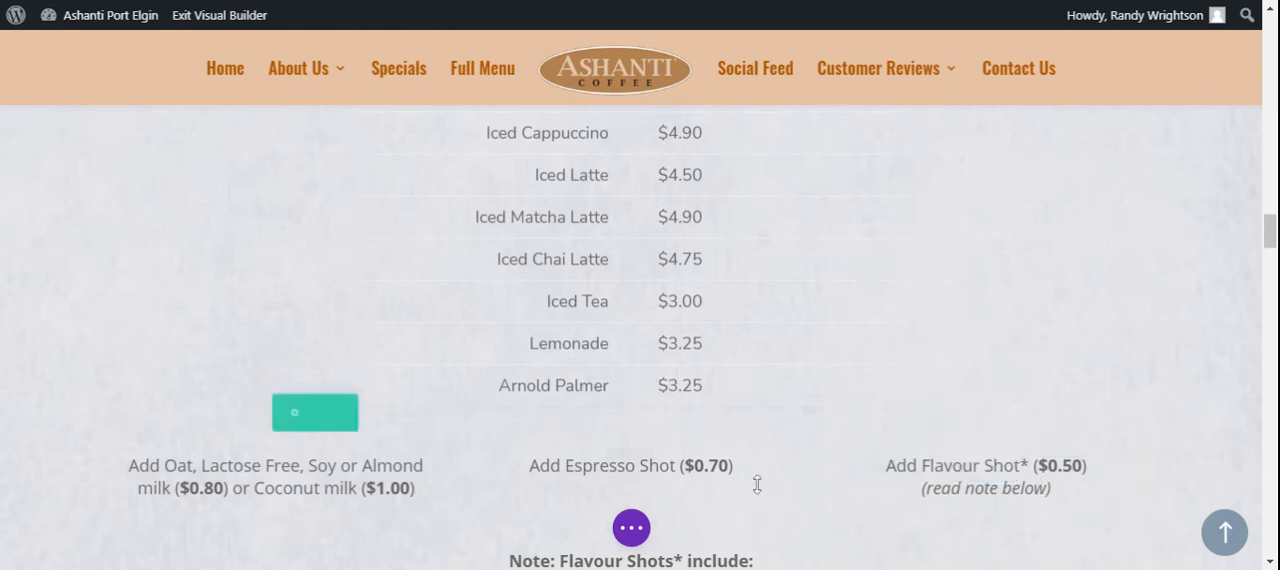
Save the page and exit the visual builder to review the Cold Drinks list on the live page
{"action": "left_click", "coordinate": [631, 530]}
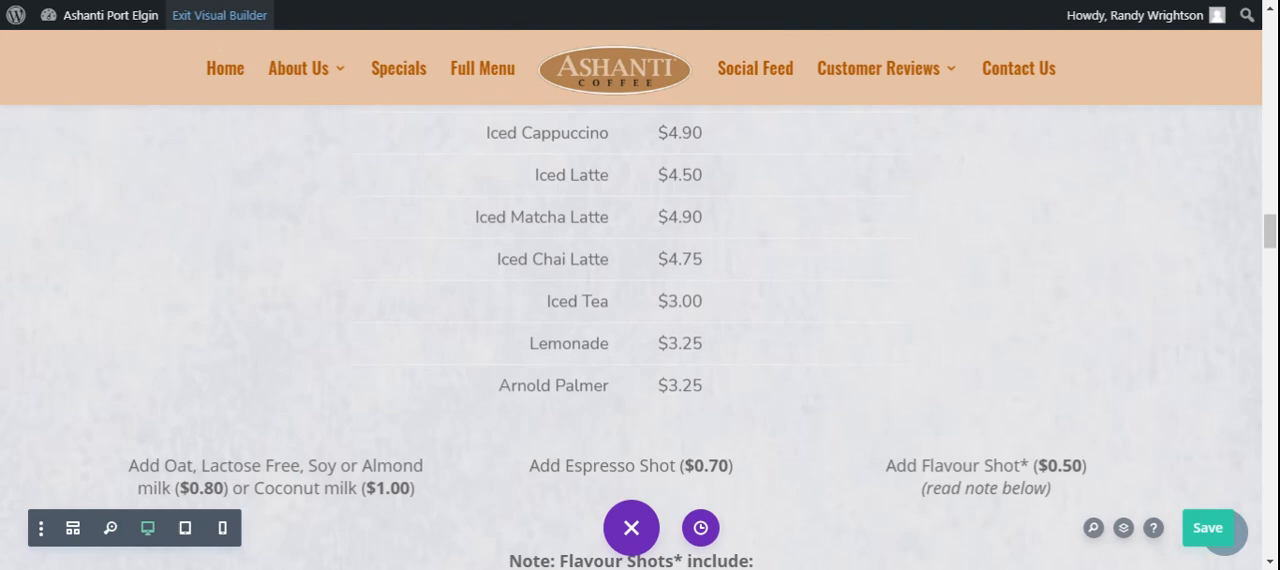
{"action": "left_click", "coordinate": [219, 15]}
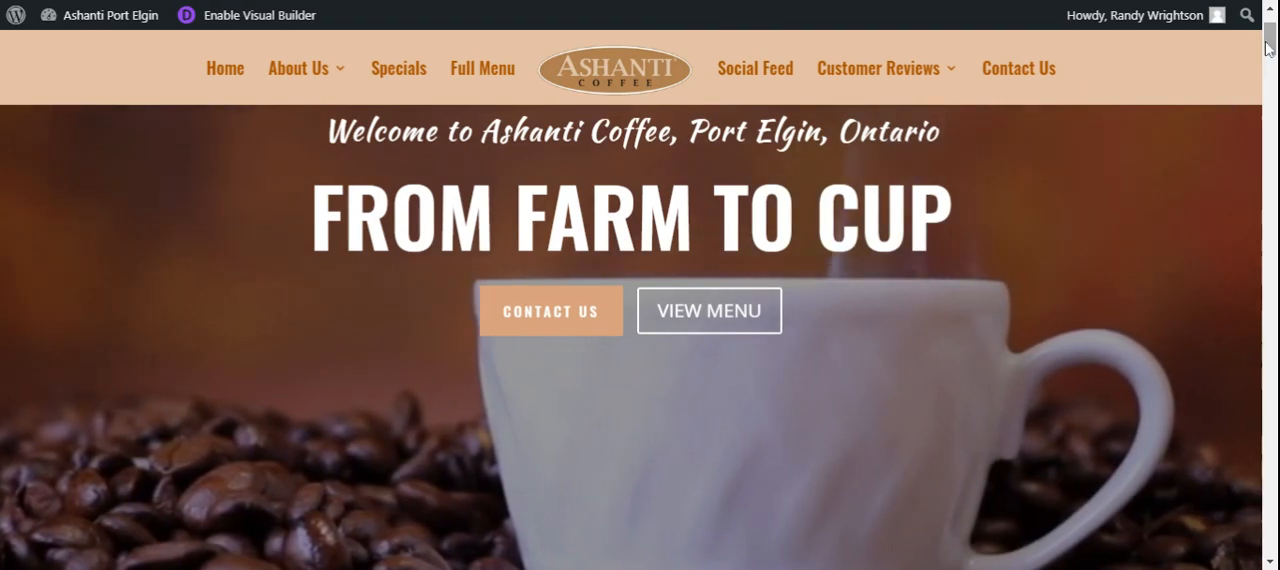
{"action": "left_click_drag", "start_coordinate": [1268, 48], "coordinate": [1262, 230]}
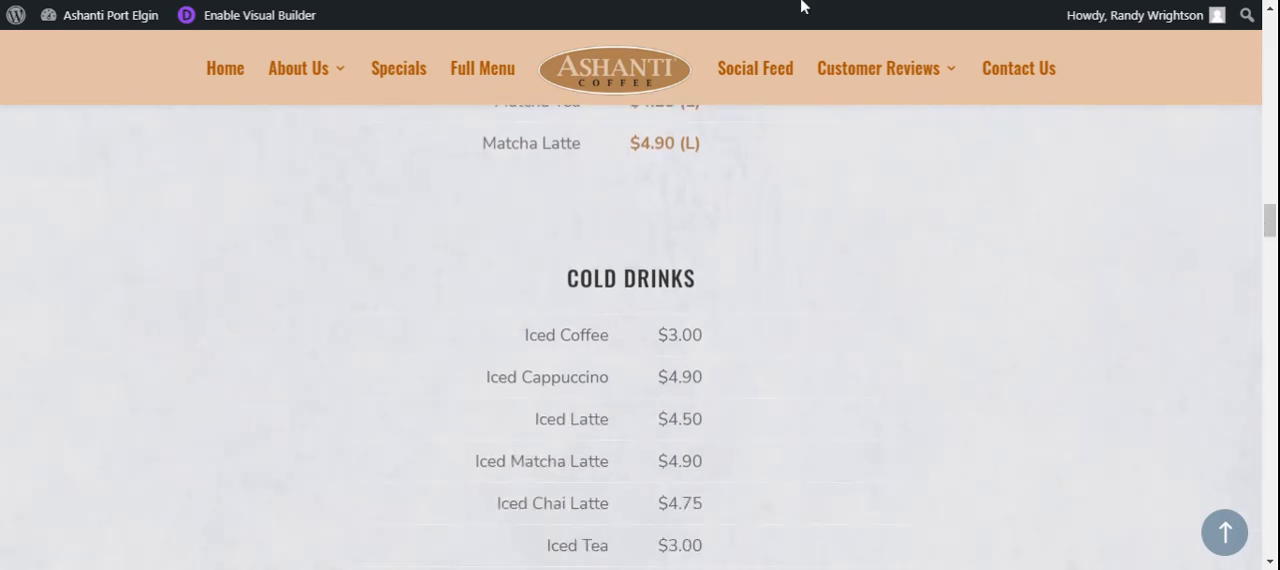